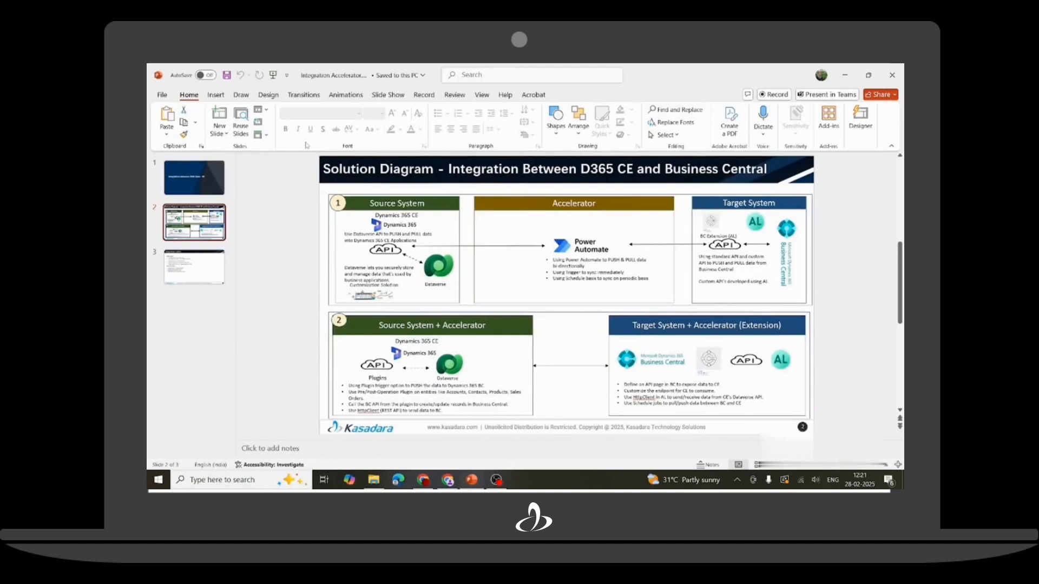
Page through the deck to the Integration Tables slide listing the master and transaction mappings.
{"action": "left_click", "coordinate": [208, 179]}
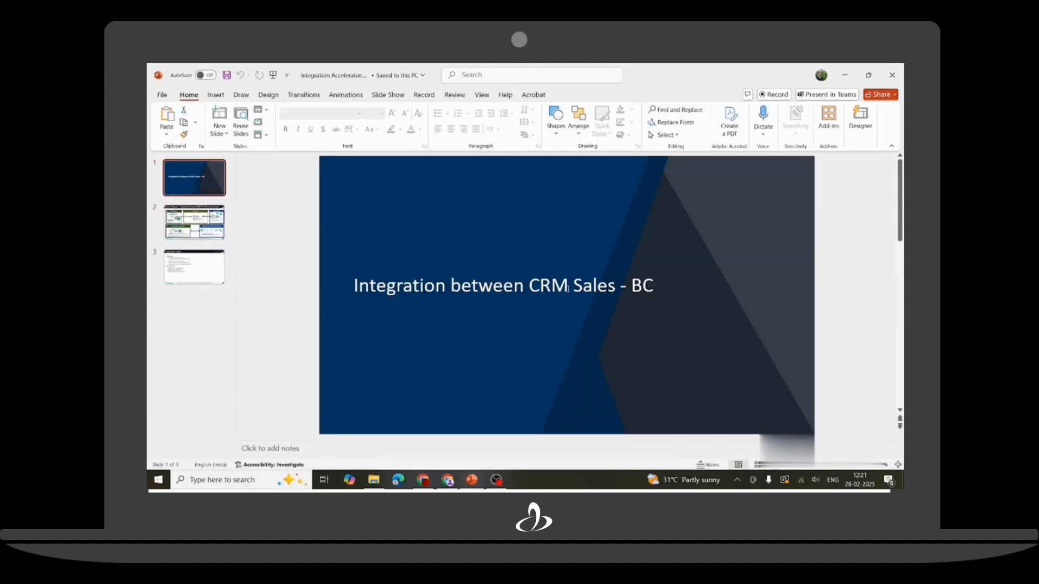
{"action": "key", "text": "Down"}
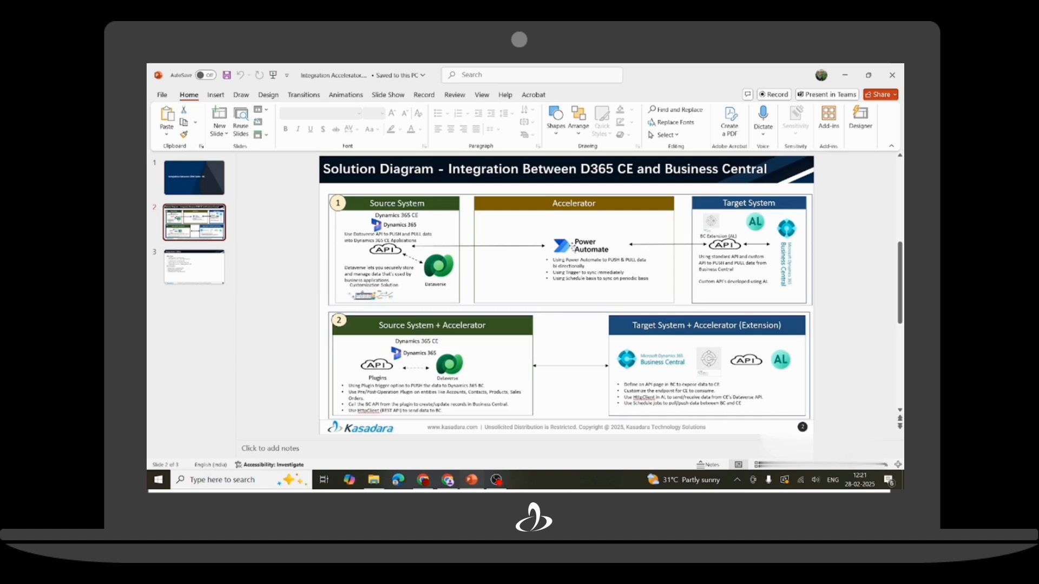
{"action": "left_click", "coordinate": [184, 269]}
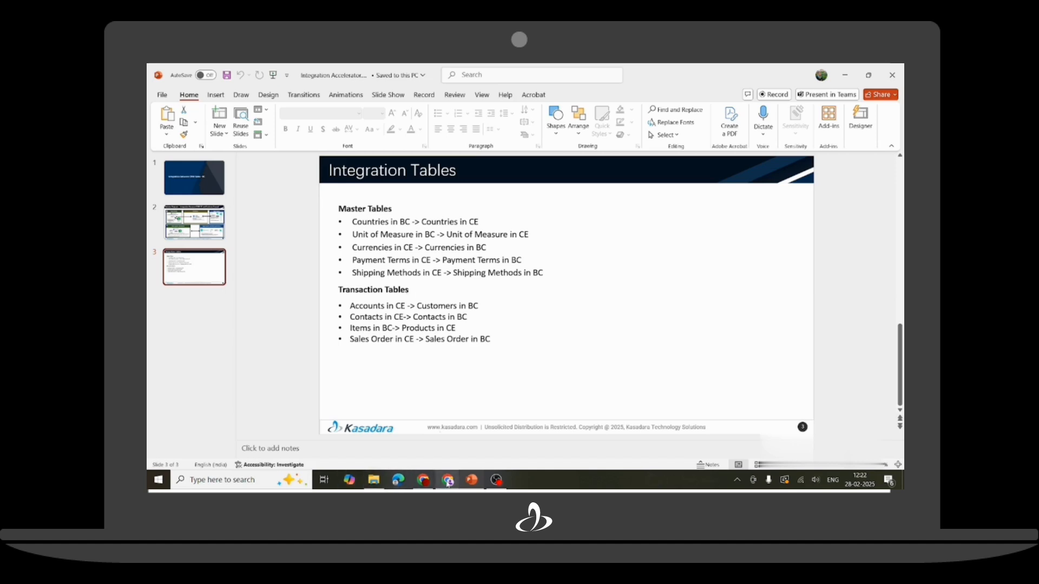
Switch from PowerPoint to the blank Dynamics 365 Sales New Account form in Chrome.
{"action": "mouse_move", "coordinate": [448, 481]}
{"action": "left_click", "coordinate": [453, 452]}
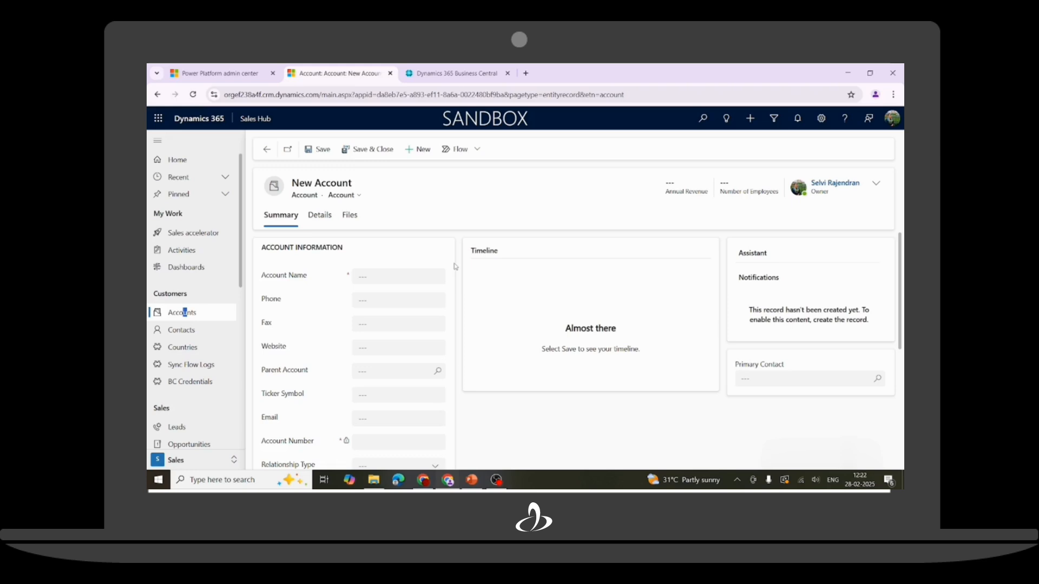
Enter account name 'Season Constructions', the account's e-mail, and relationship type Customer.
{"action": "left_click", "coordinate": [368, 278]}
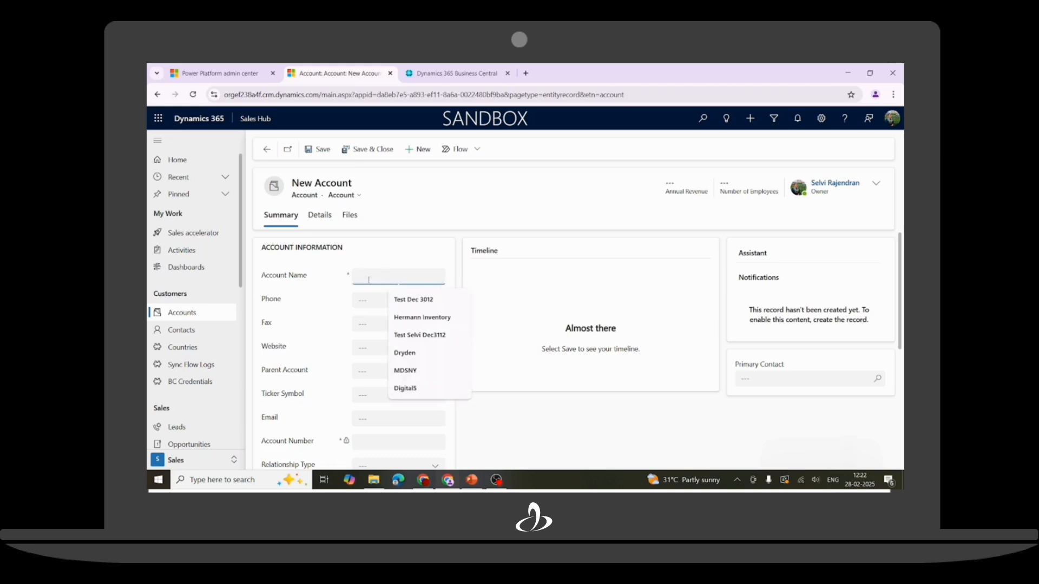
{"action": "type", "text": "Season Construct"}
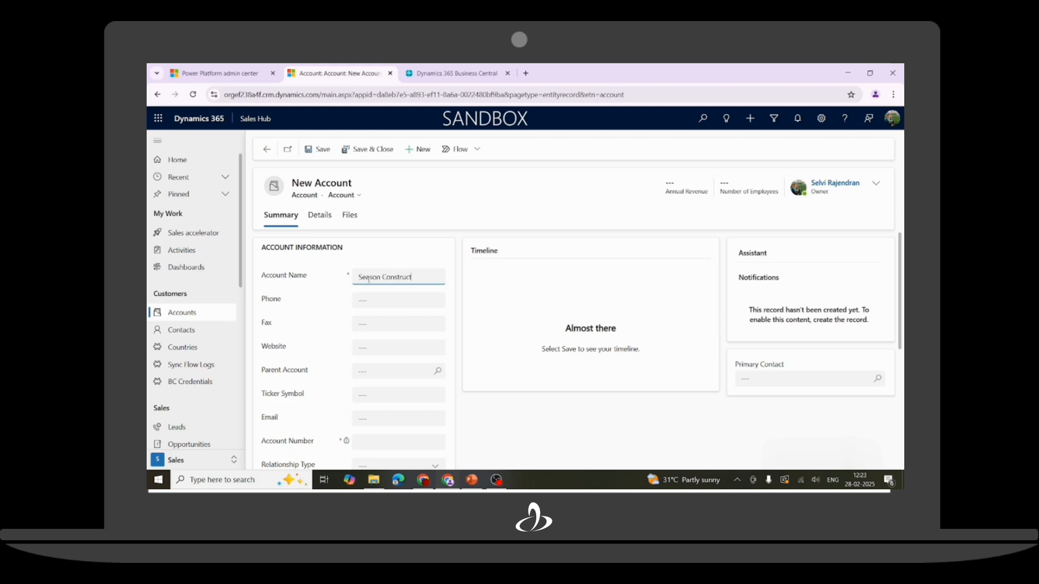
{"action": "type", "text": "ions"}
{"action": "left_click", "coordinate": [379, 418]}
{"action": "scroll", "coordinate": [379, 419], "scroll_direction": "down", "scroll_amount": 2}
{"action": "left_click", "coordinate": [373, 368]}
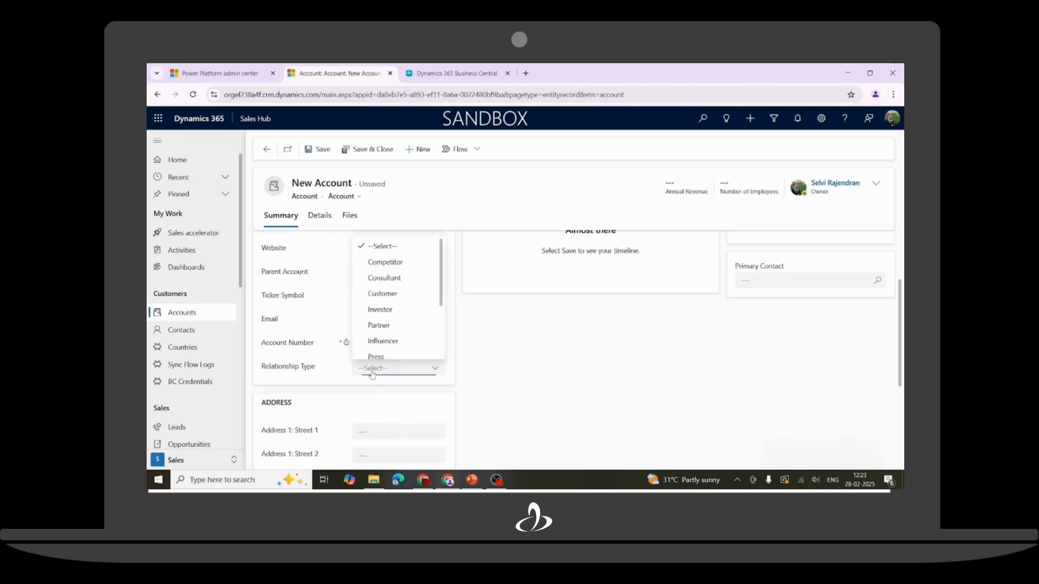
{"action": "left_click", "coordinate": [374, 296]}
Fill in the street, city, state and ZIP code, then save the account.
{"action": "left_click", "coordinate": [372, 430]}
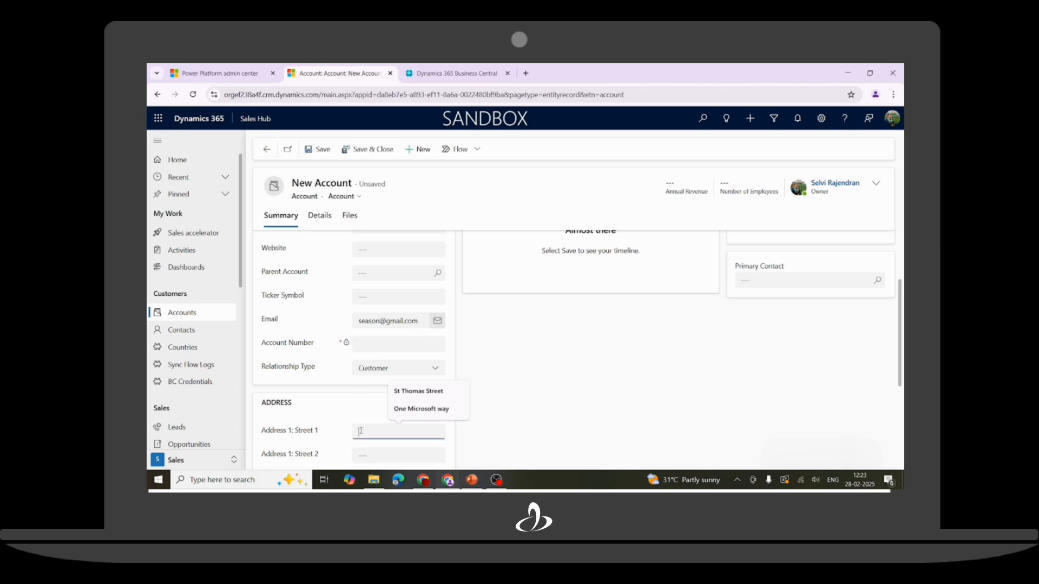
{"action": "left_click", "coordinate": [409, 409]}
{"action": "scroll", "coordinate": [448, 433], "scroll_direction": "down", "scroll_amount": 3}
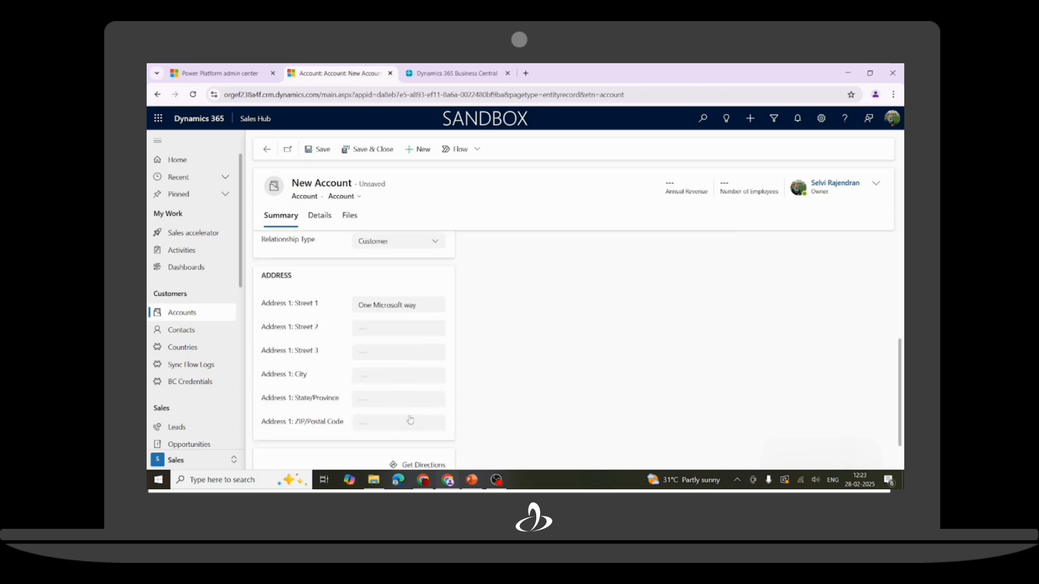
{"action": "left_click", "coordinate": [364, 330]}
{"action": "left_click", "coordinate": [408, 372]}
{"action": "left_click", "coordinate": [373, 355]}
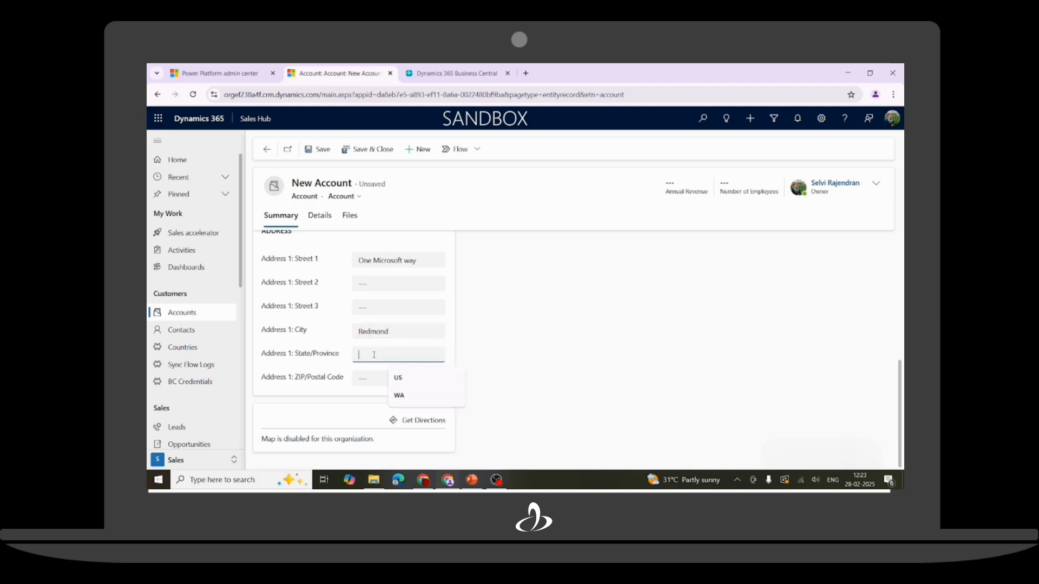
{"action": "left_click", "coordinate": [399, 395]}
{"action": "left_click", "coordinate": [369, 378]}
{"action": "type", "text": "980"}
{"action": "type", "text": "5"}
{"action": "left_click", "coordinate": [321, 152]}
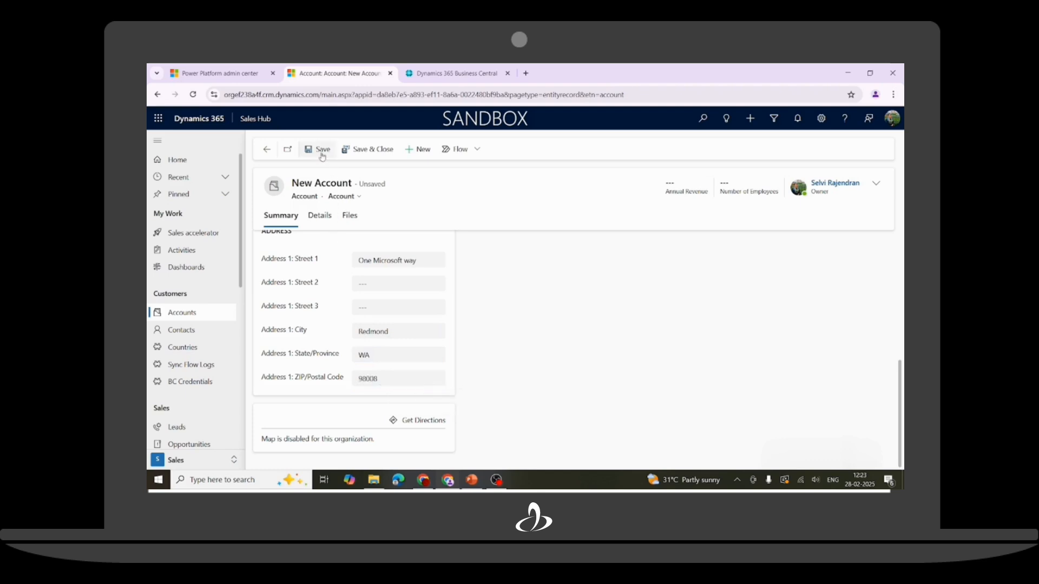
{"action": "left_click", "coordinate": [819, 261]}
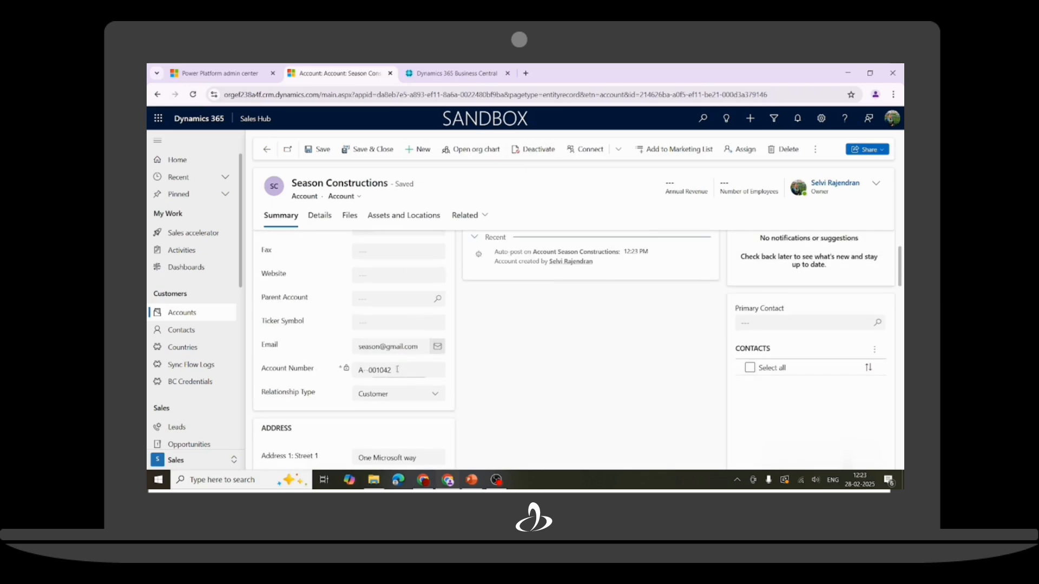
Copy the generated account number and switch to Business Central.
{"action": "left_click_drag", "start_coordinate": [397, 369], "coordinate": [354, 373]}
{"action": "key", "text": "ctrl+c"}
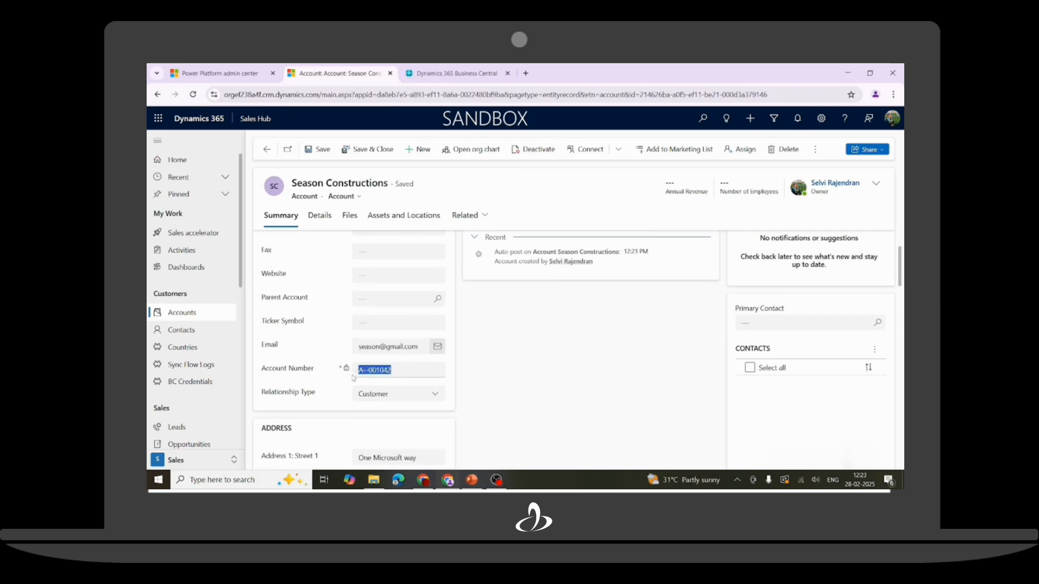
{"action": "left_click", "coordinate": [457, 74]}
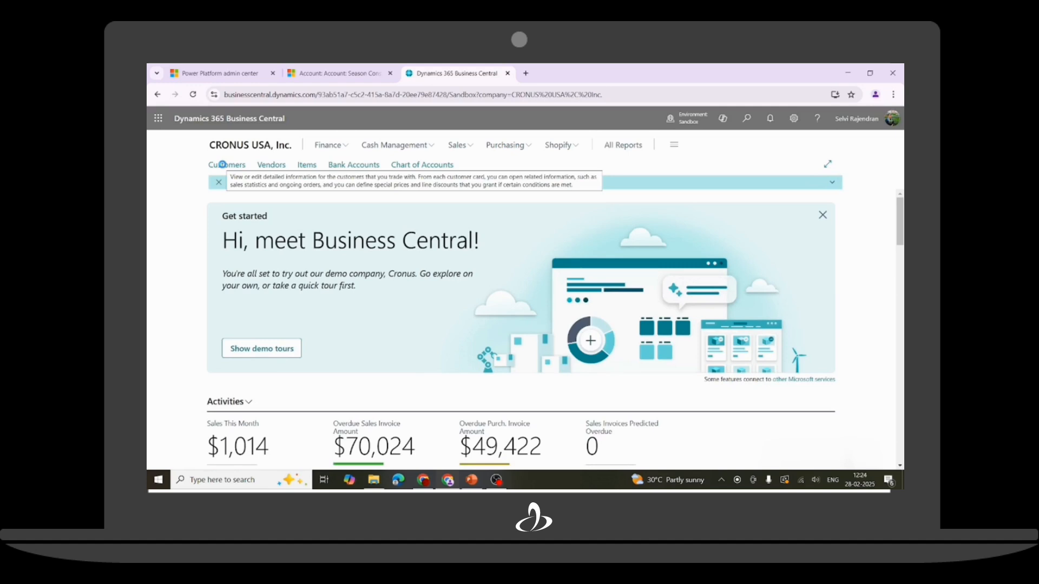
Filter the Customers list by the copied account number and open the Season Constructions card.
{"action": "left_click", "coordinate": [221, 165]}
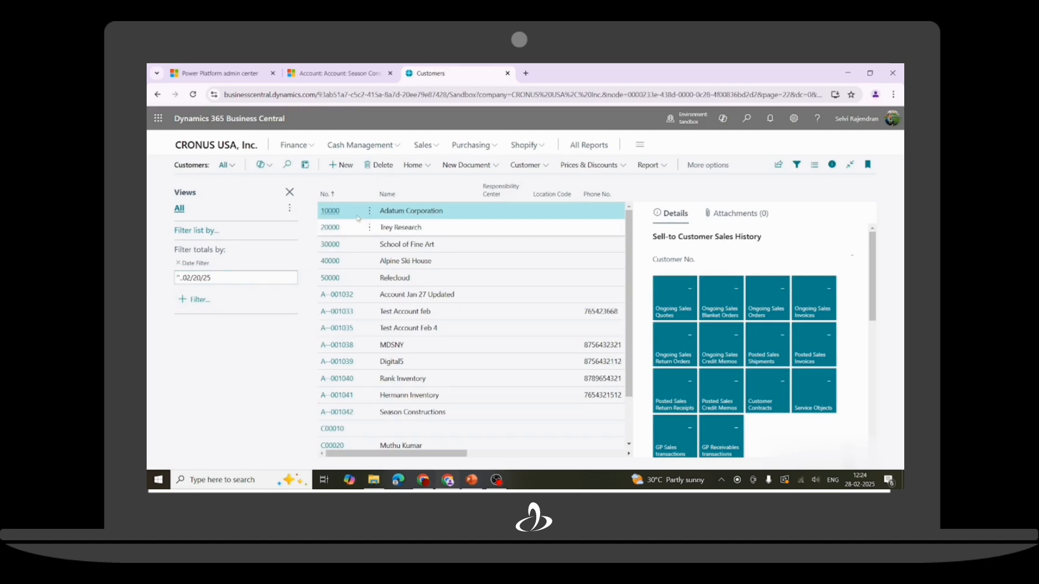
{"action": "left_click", "coordinate": [357, 196]}
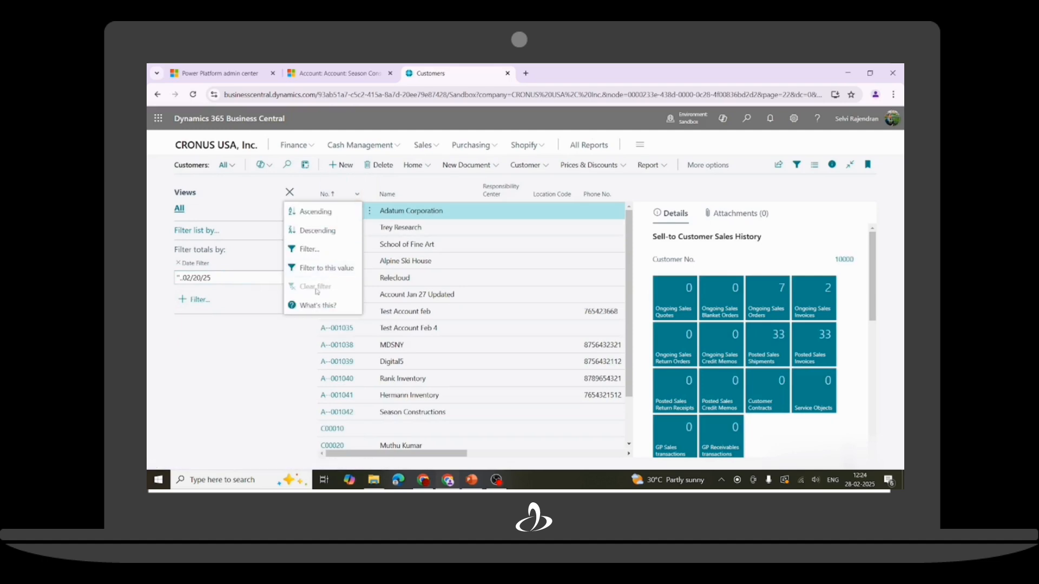
{"action": "left_click", "coordinate": [325, 250]}
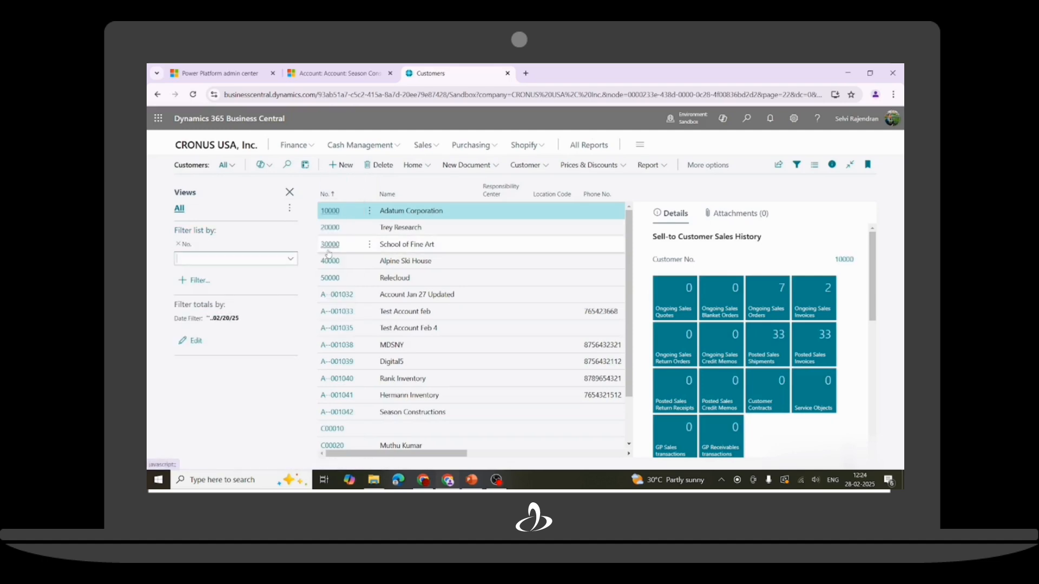
{"action": "left_click", "coordinate": [240, 258]}
{"action": "key", "text": "ctrl+v"}
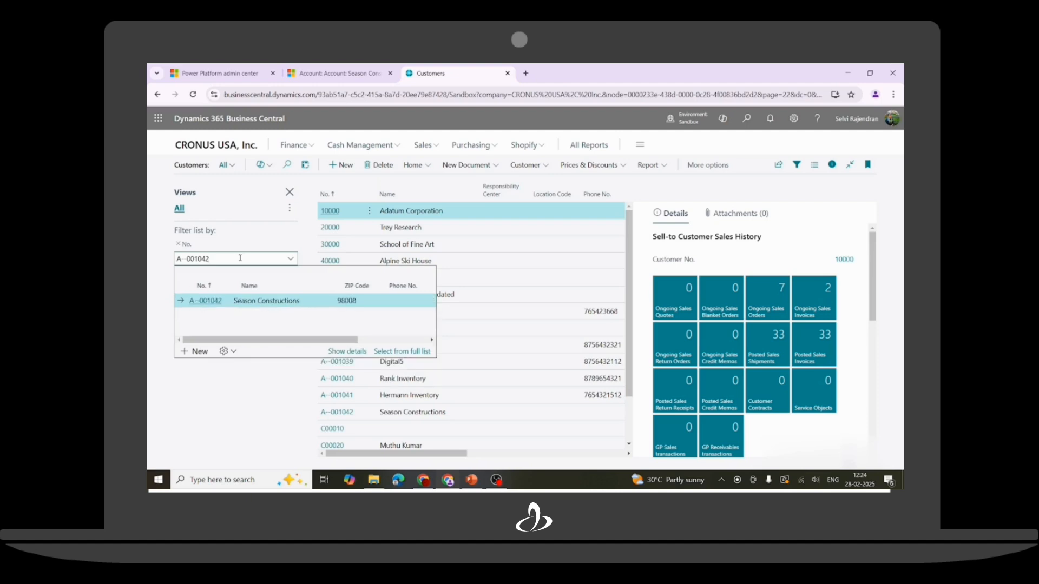
{"action": "key", "text": "Return"}
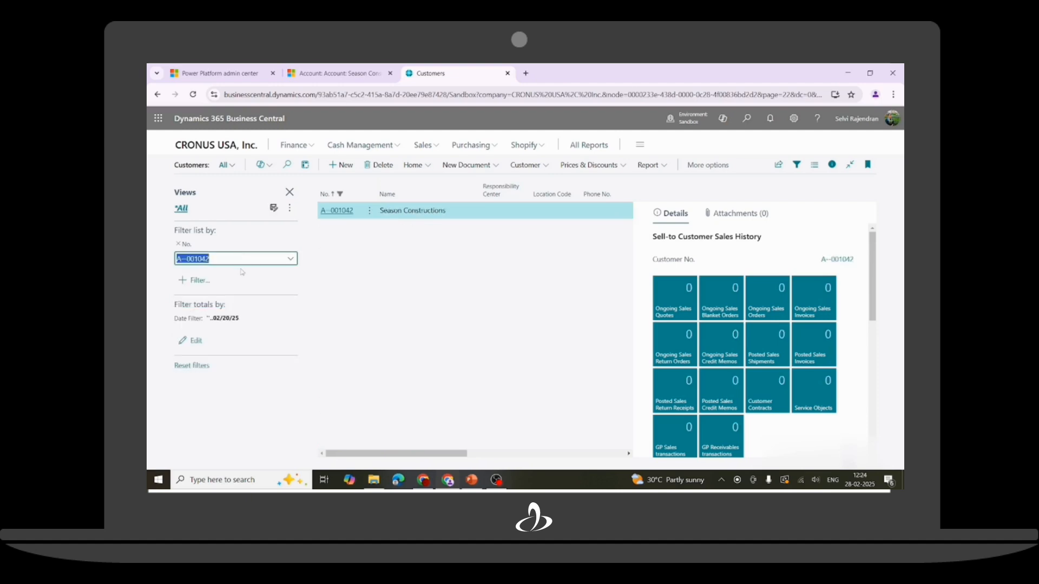
{"action": "left_click", "coordinate": [339, 210]}
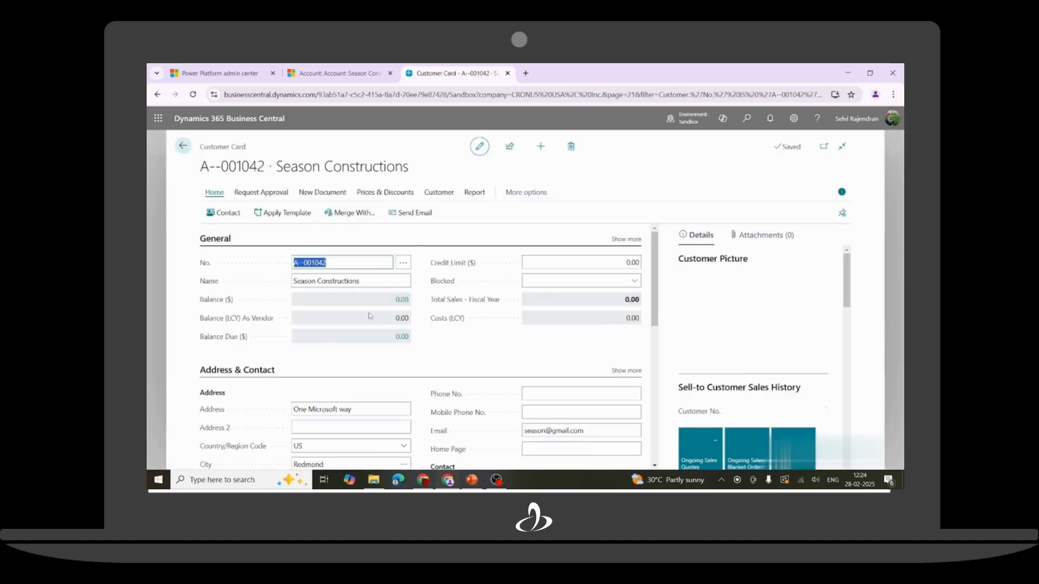
{"action": "scroll", "coordinate": [324, 345], "scroll_direction": "down", "scroll_amount": 5}
{"action": "scroll", "coordinate": [443, 335], "scroll_direction": "up", "scroll_amount": 4}
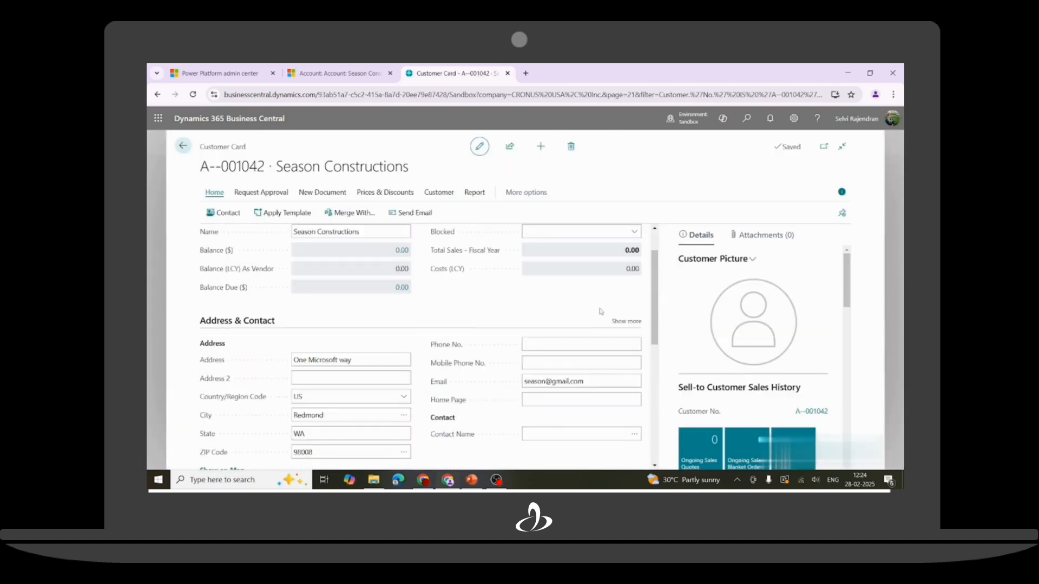
{"action": "scroll", "coordinate": [525, 340], "scroll_direction": "up", "scroll_amount": 1}
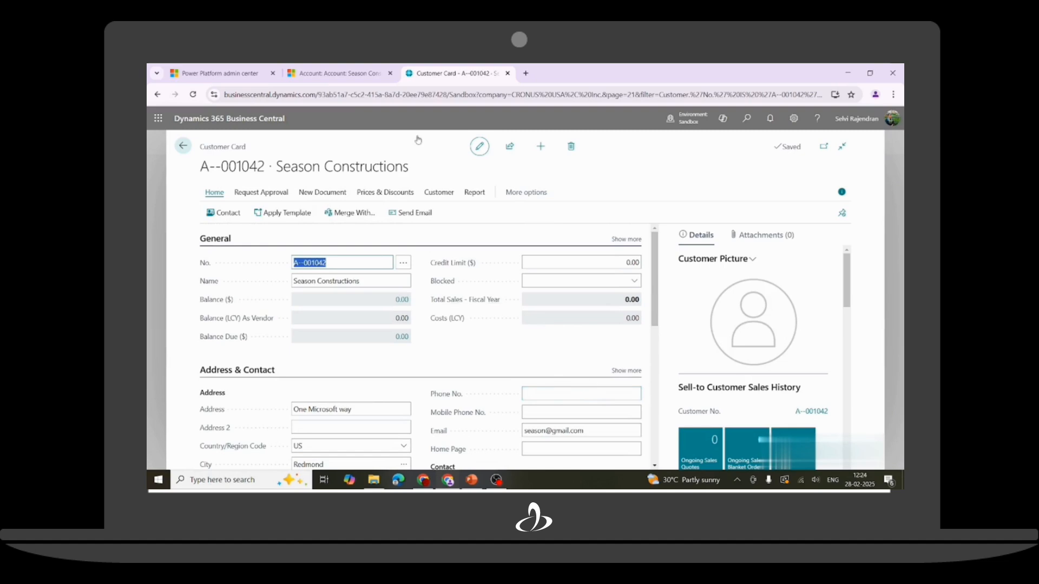
Give the Season Constructions account payment terms Net30 and shipping method DHL, and save.
{"action": "left_click", "coordinate": [341, 73]}
{"action": "left_click", "coordinate": [327, 213]}
{"action": "left_click", "coordinate": [801, 349]}
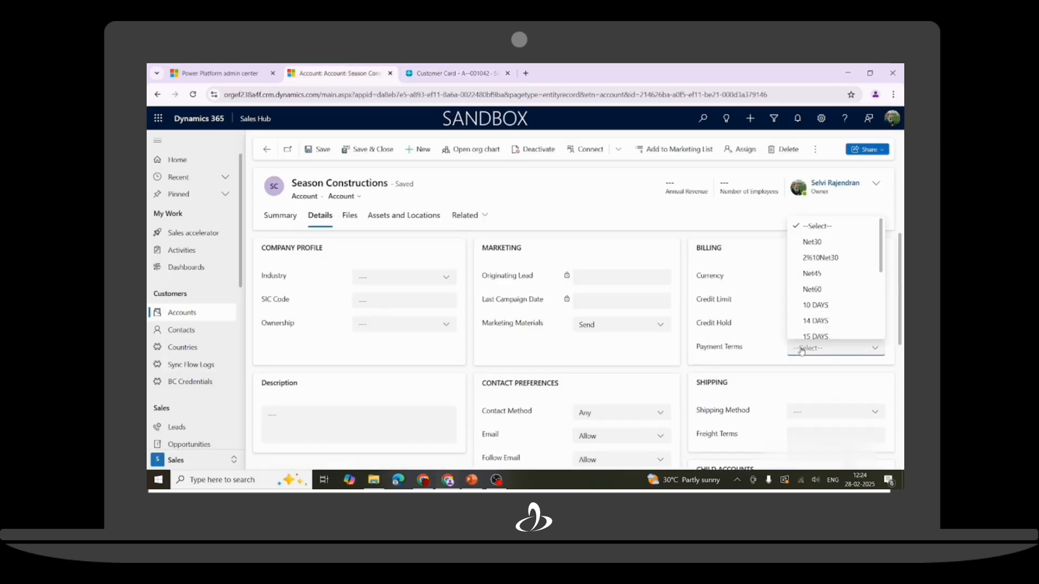
{"action": "left_click", "coordinate": [813, 242]}
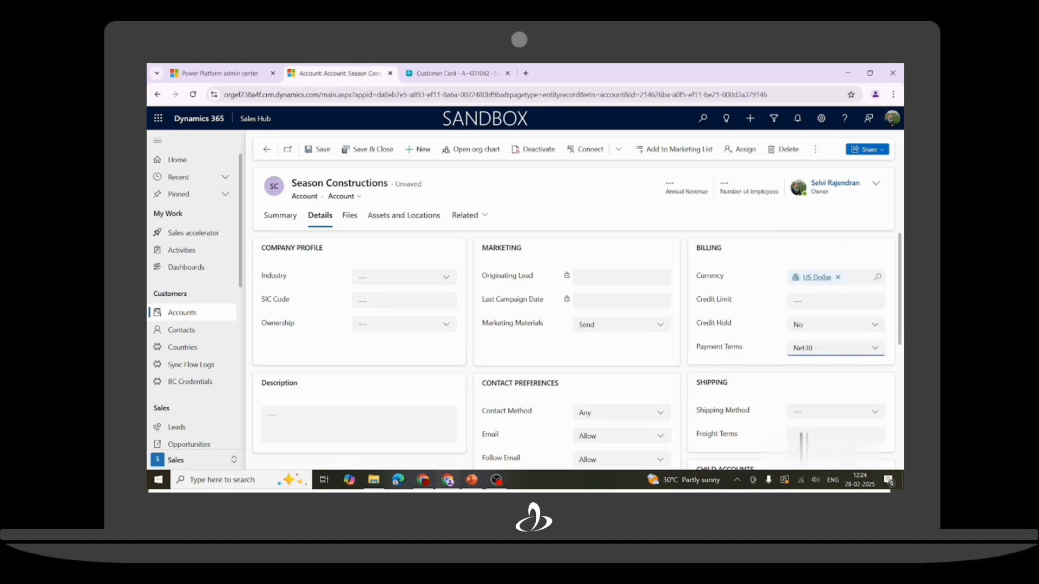
{"action": "left_click", "coordinate": [829, 420]}
{"action": "left_click", "coordinate": [818, 326]}
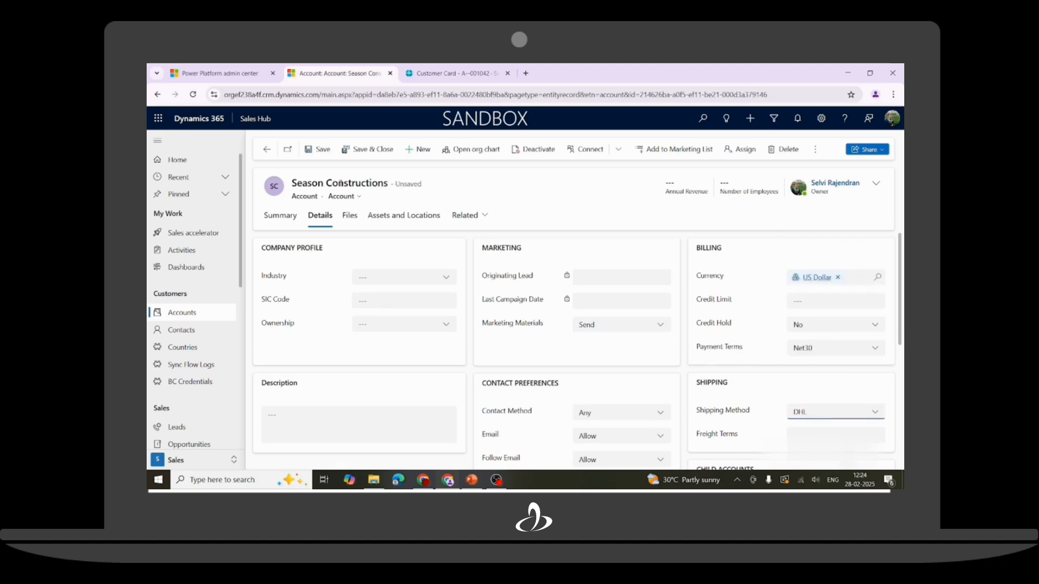
{"action": "left_click", "coordinate": [318, 150]}
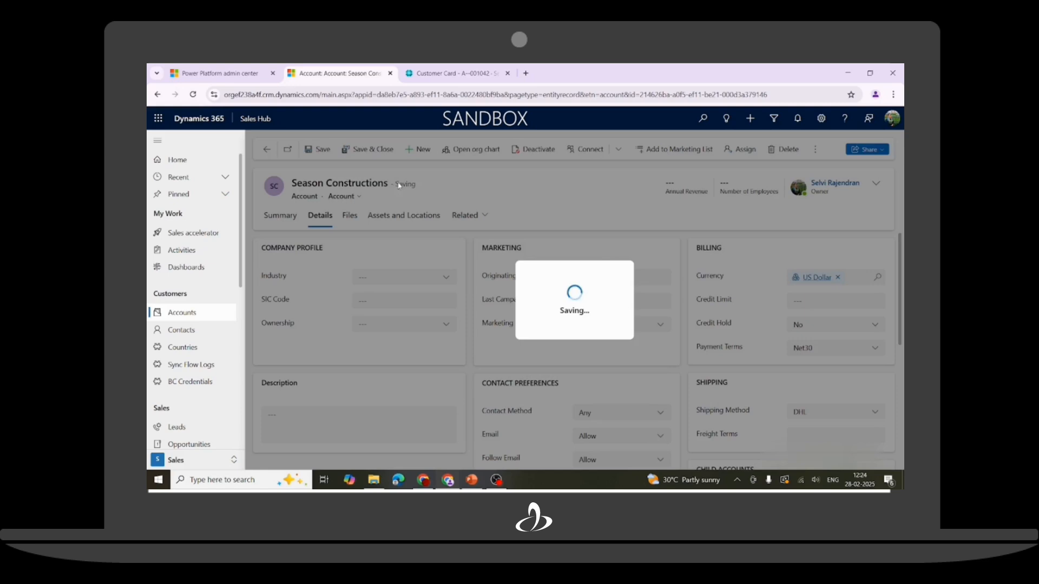
{"action": "left_click", "coordinate": [426, 77]}
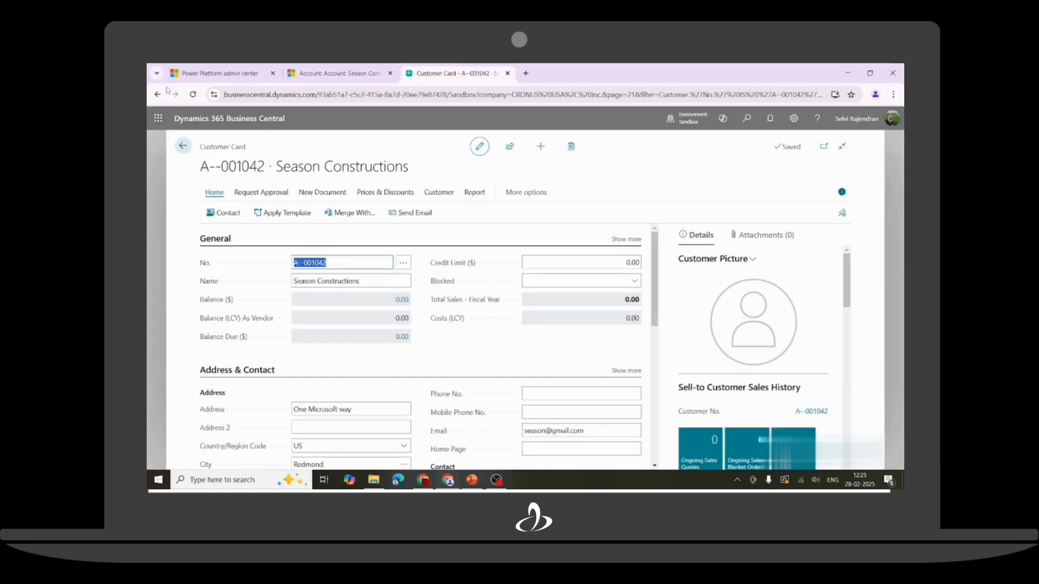
Refresh the Business Central customer card and verify NET30 payment terms and DHL shipment method.
{"action": "left_click", "coordinate": [193, 94]}
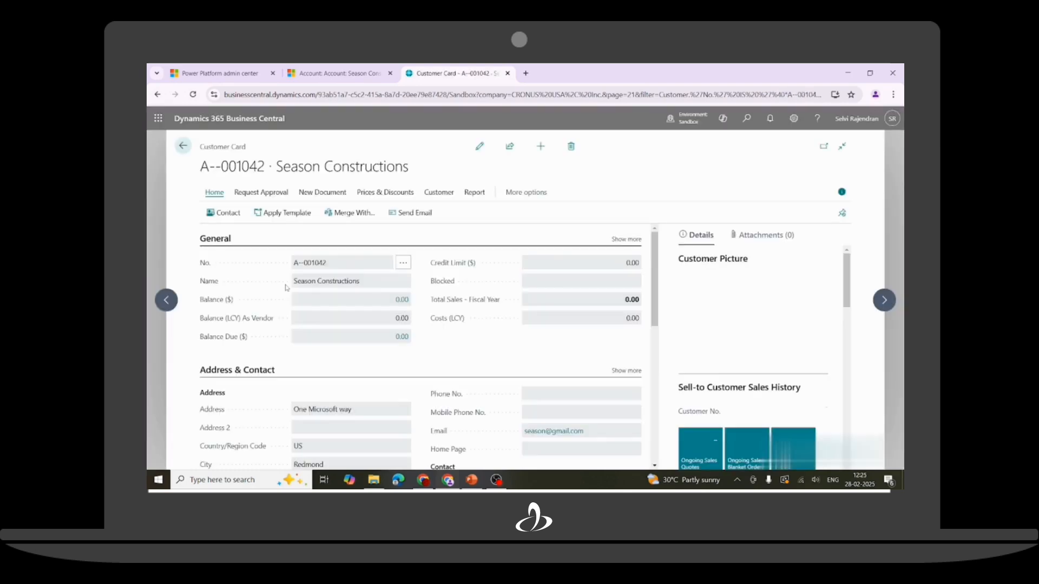
{"action": "scroll", "coordinate": [272, 310], "scroll_direction": "down", "scroll_amount": 1}
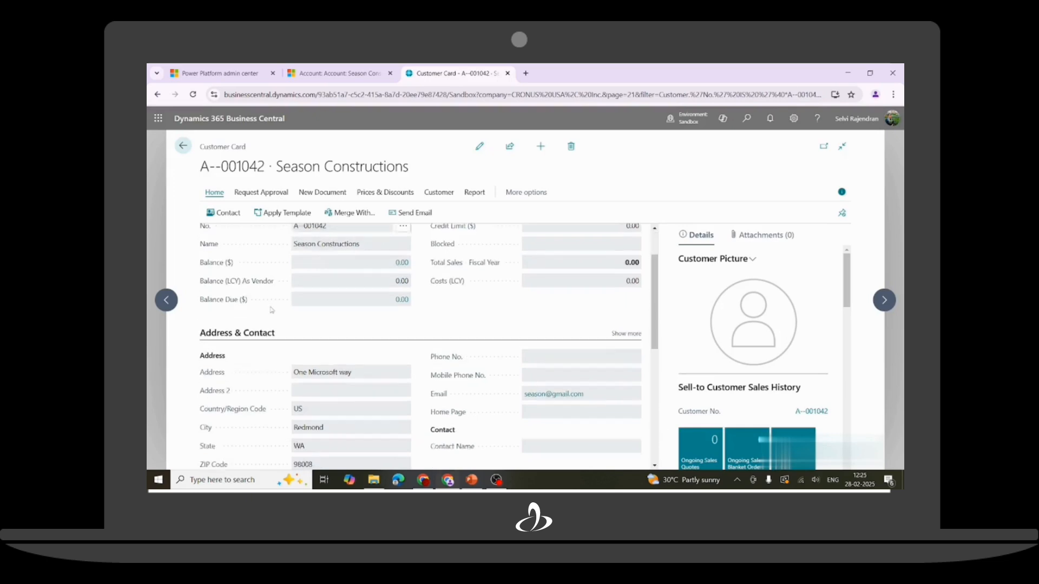
{"action": "scroll", "coordinate": [272, 310], "scroll_direction": "down", "scroll_amount": 3}
{"action": "scroll", "coordinate": [251, 382], "scroll_direction": "down", "scroll_amount": 2}
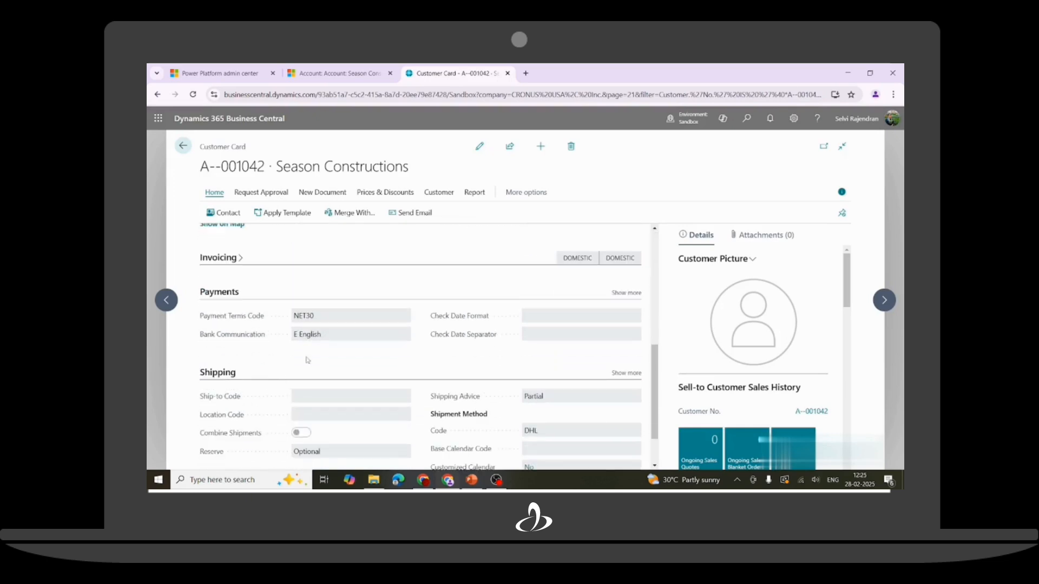
{"action": "left_click", "coordinate": [320, 317]}
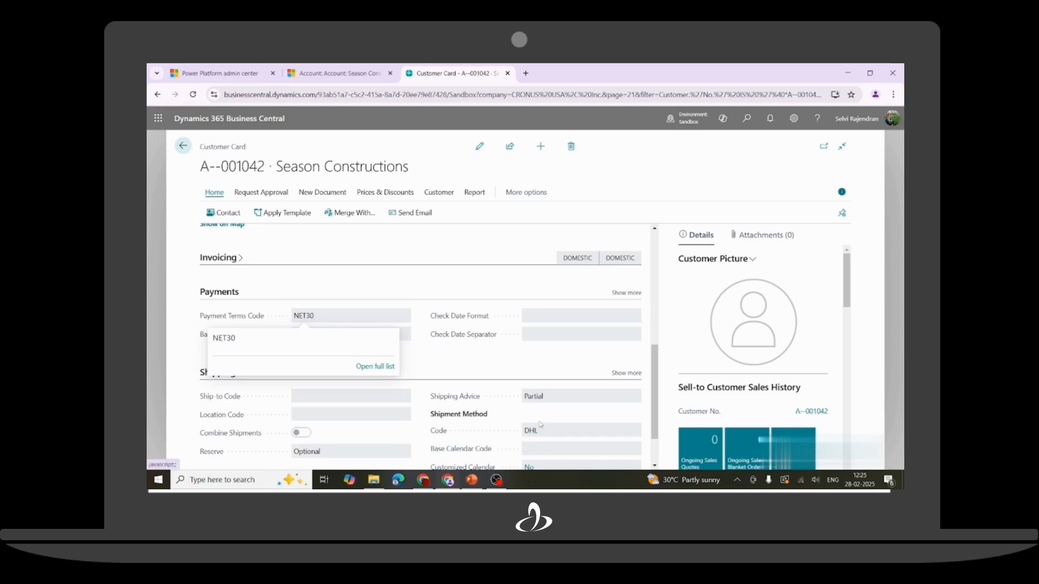
{"action": "left_click", "coordinate": [373, 72]}
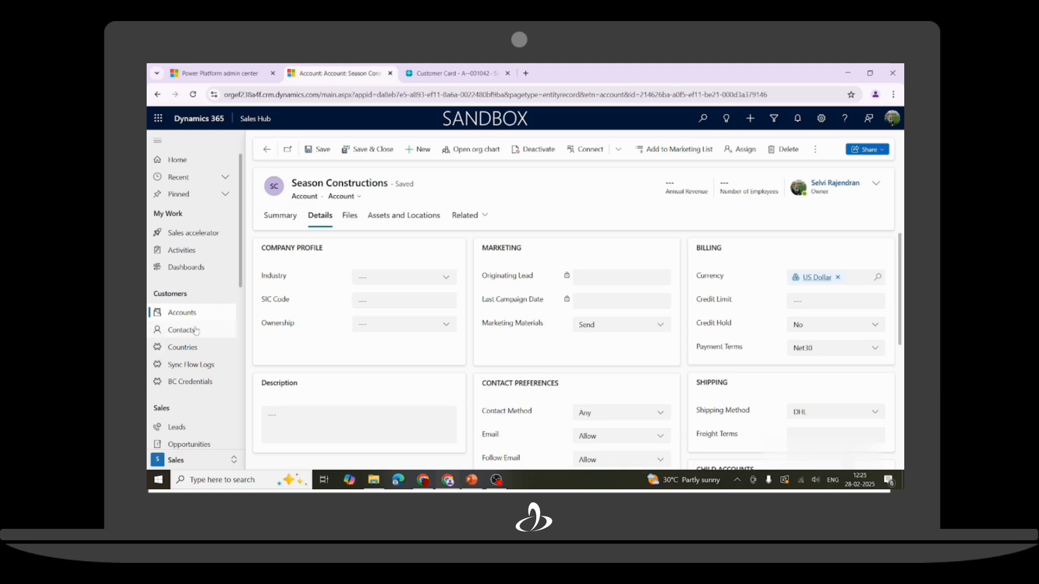
Create a new contact with the contact's first name, last name and e-mail.
{"action": "left_click", "coordinate": [222, 330]}
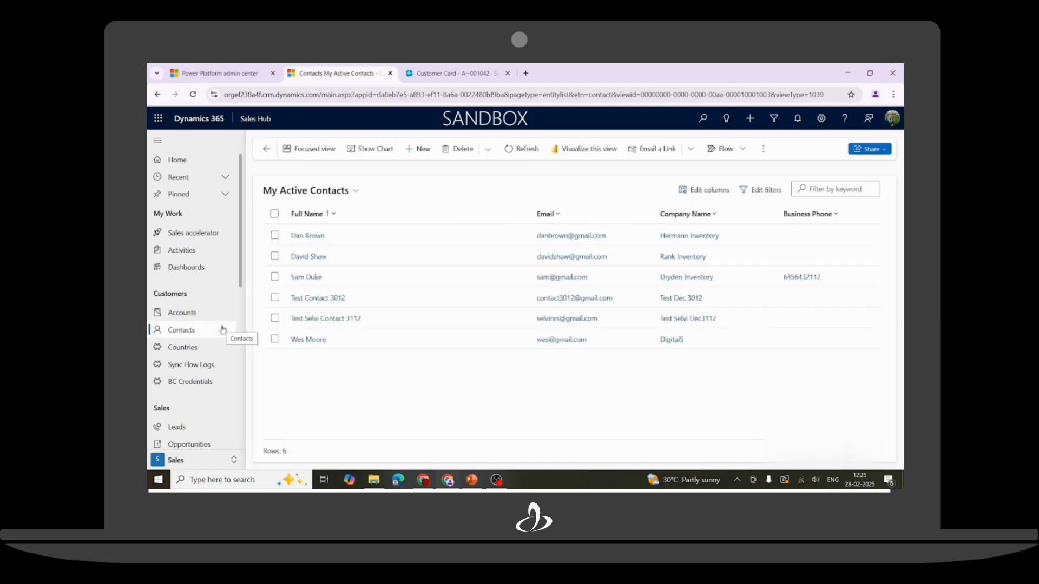
{"action": "left_click", "coordinate": [425, 152]}
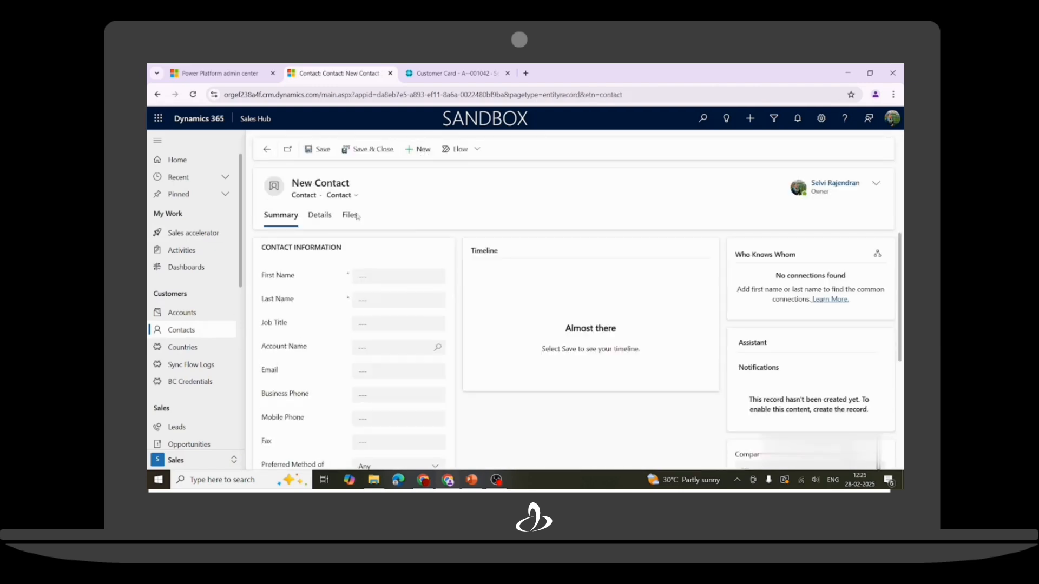
{"action": "left_click", "coordinate": [358, 278]}
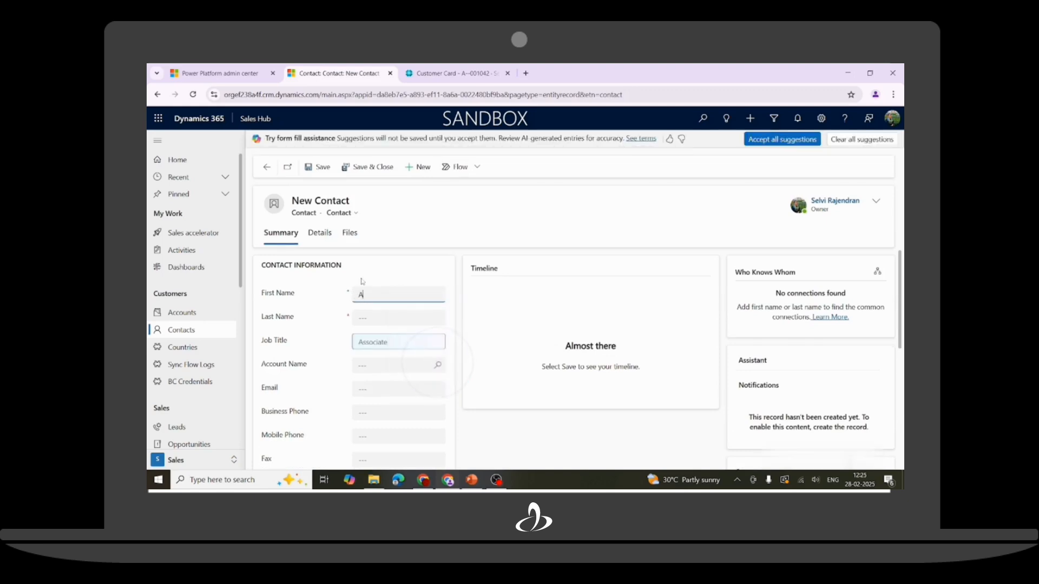
{"action": "left_click", "coordinate": [377, 319]}
{"action": "type", "text": "Jo"}
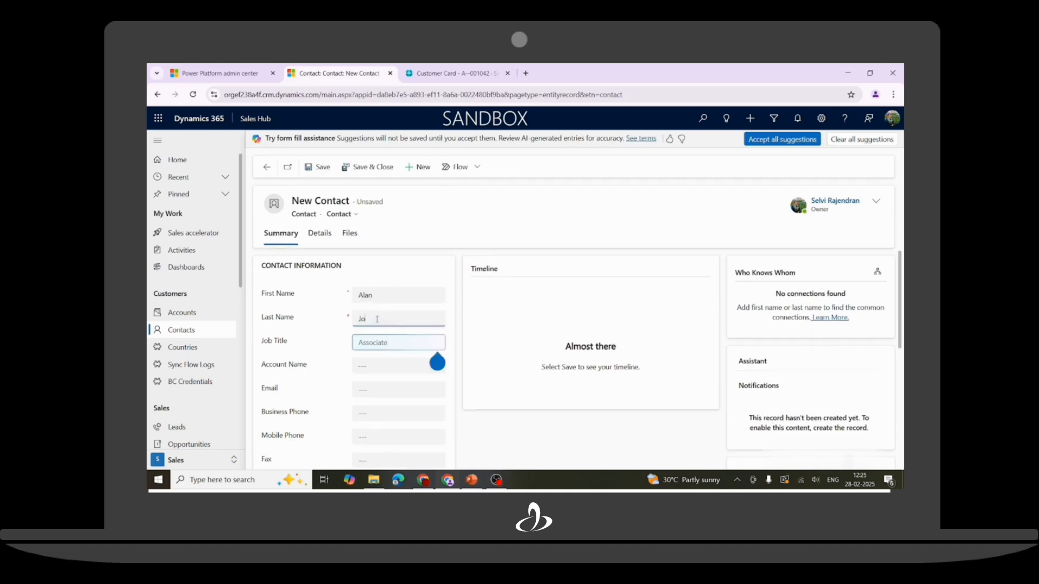
{"action": "scroll", "coordinate": [373, 317], "scroll_direction": "down", "scroll_amount": 2}
{"action": "scroll", "coordinate": [364, 292], "scroll_direction": "up", "scroll_amount": 2}
{"action": "left_click", "coordinate": [370, 388]}
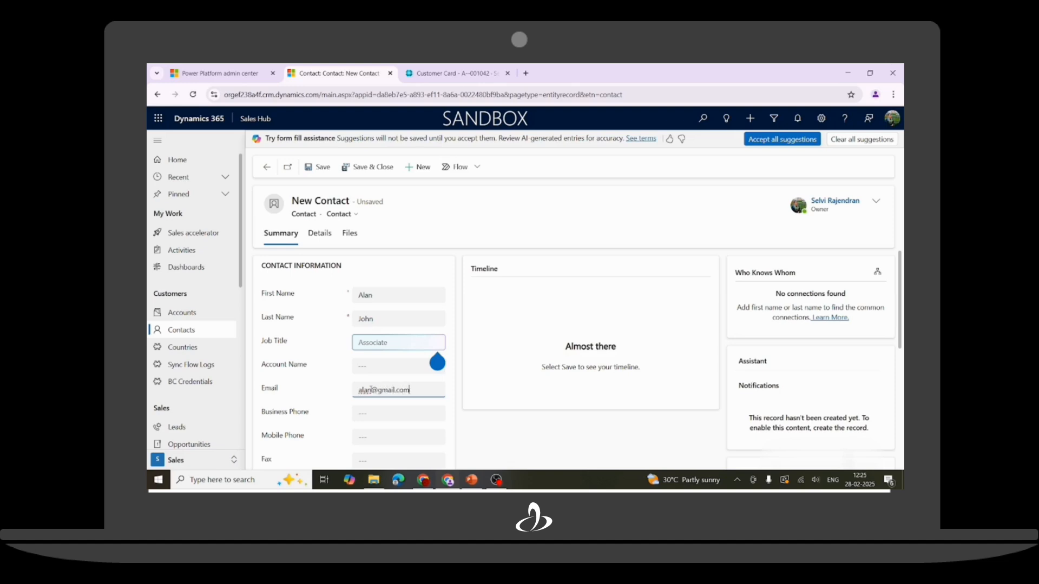
{"action": "key", "text": "Tab"}
Fill in the contact's street, city, state, postal code and country USA, then save.
{"action": "scroll", "coordinate": [367, 384], "scroll_direction": "down", "scroll_amount": 2}
{"action": "scroll", "coordinate": [365, 324], "scroll_direction": "up", "scroll_amount": 2}
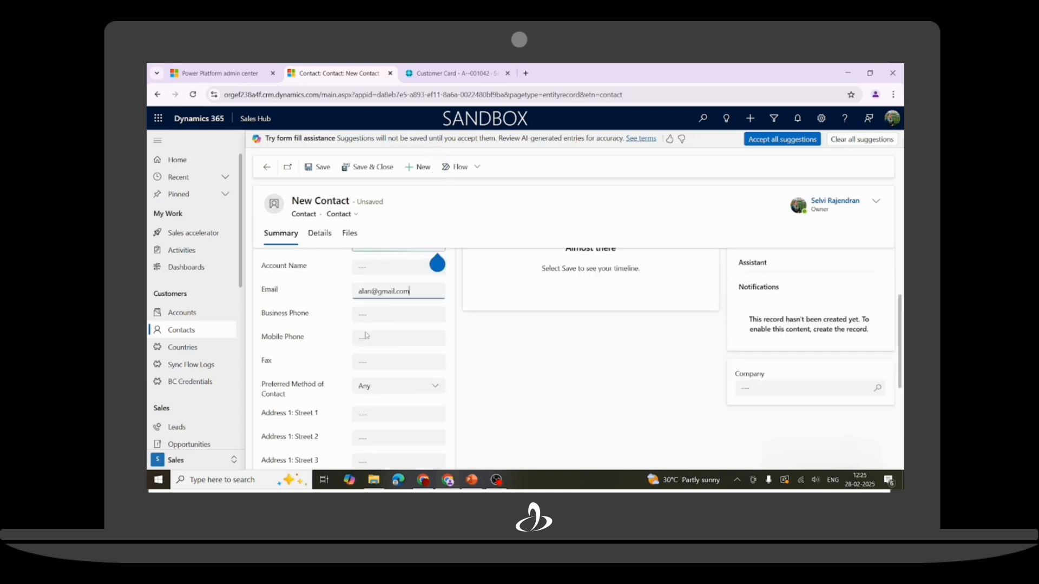
{"action": "scroll", "coordinate": [364, 344], "scroll_direction": "down", "scroll_amount": 1}
{"action": "left_click", "coordinate": [365, 368]}
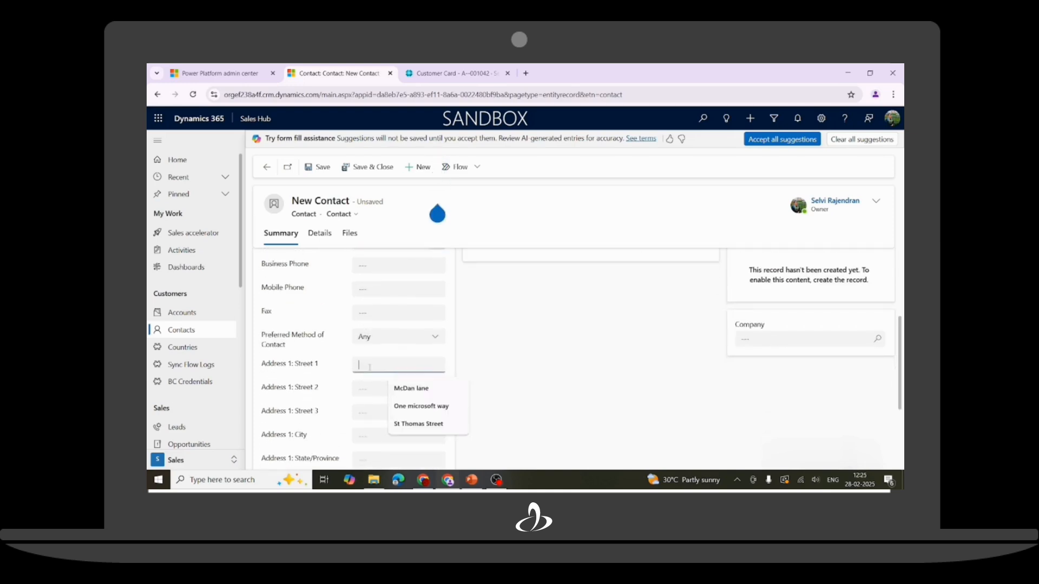
{"action": "left_click", "coordinate": [410, 405]}
{"action": "scroll", "coordinate": [369, 419], "scroll_direction": "down", "scroll_amount": 2}
{"action": "left_click", "coordinate": [361, 338]}
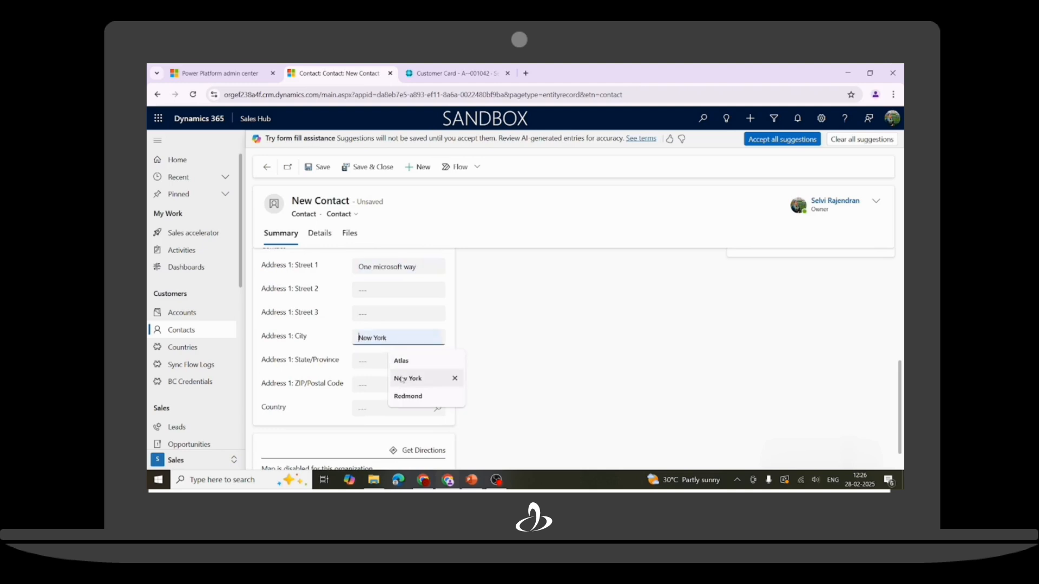
{"action": "left_click", "coordinate": [403, 397]}
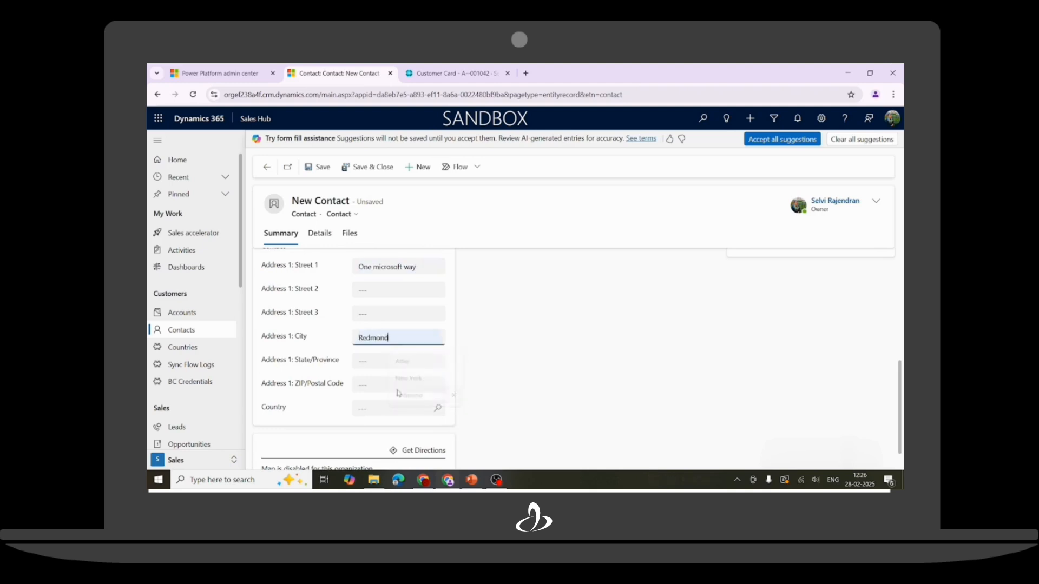
{"action": "left_click", "coordinate": [376, 362]}
{"action": "left_click", "coordinate": [403, 403]}
{"action": "left_click", "coordinate": [378, 385]}
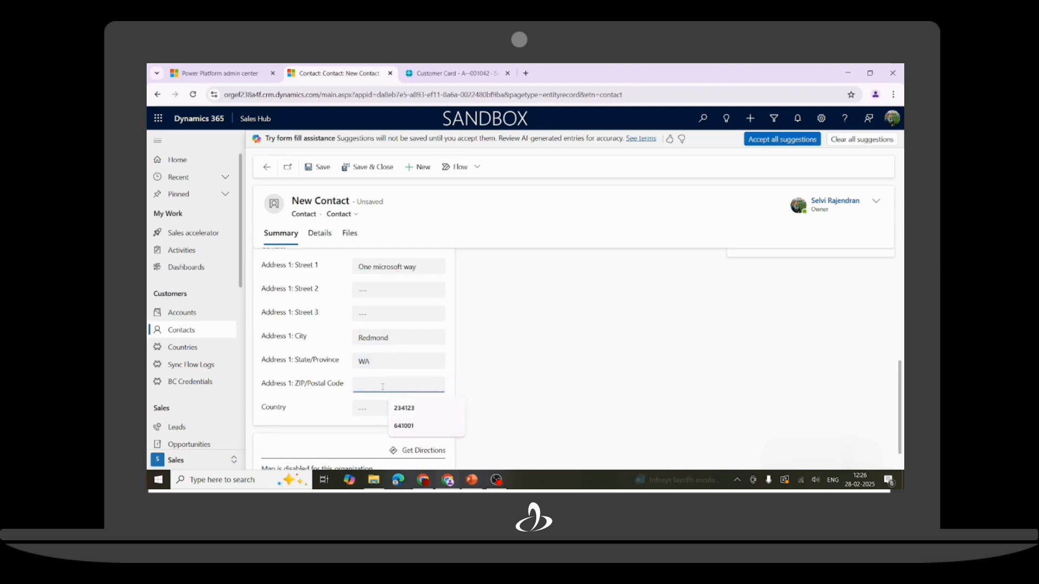
{"action": "type", "text": "98008"}
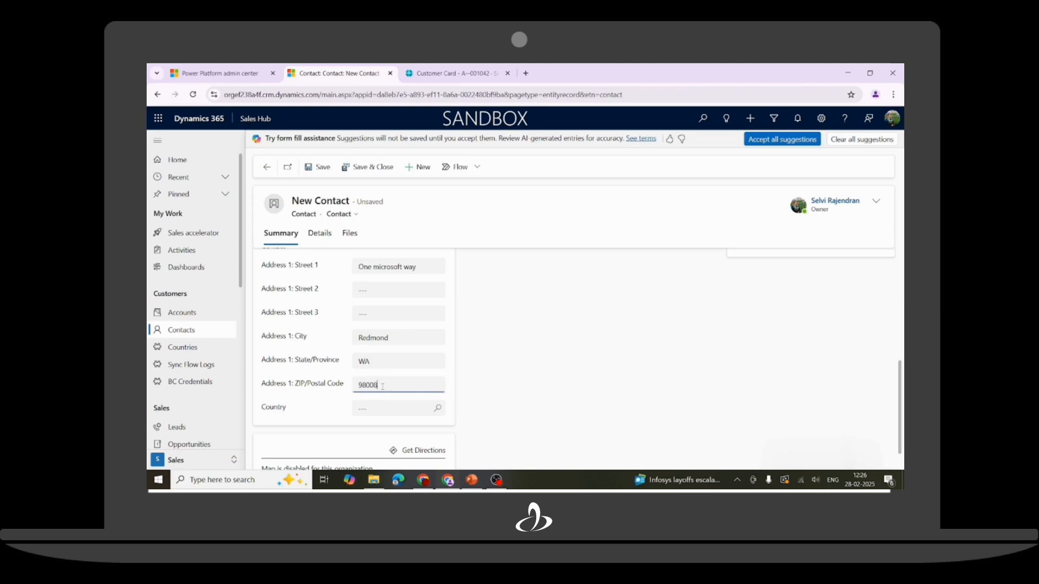
{"action": "left_click", "coordinate": [433, 409]}
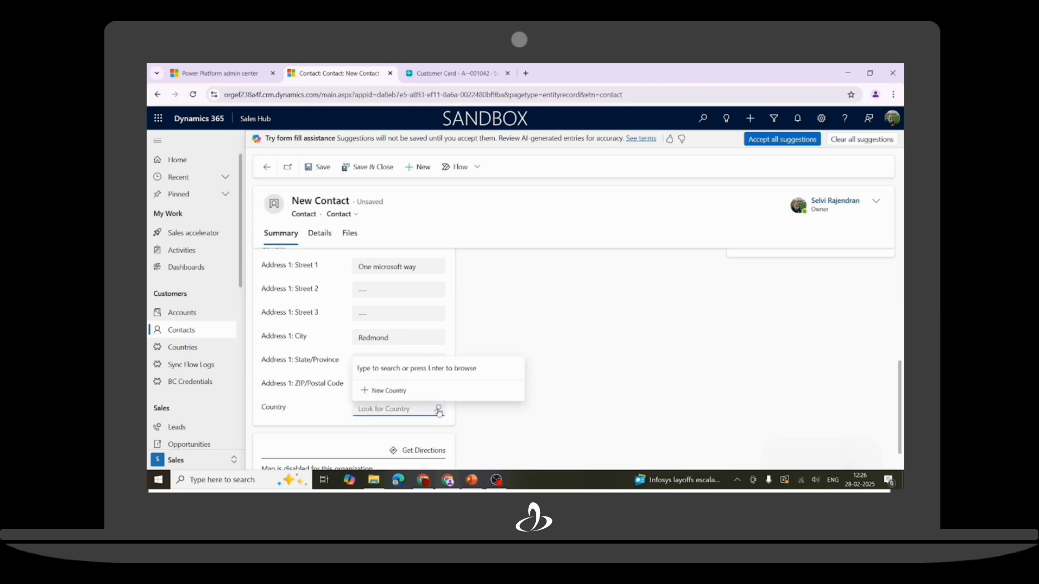
{"action": "type", "text": "USA"}
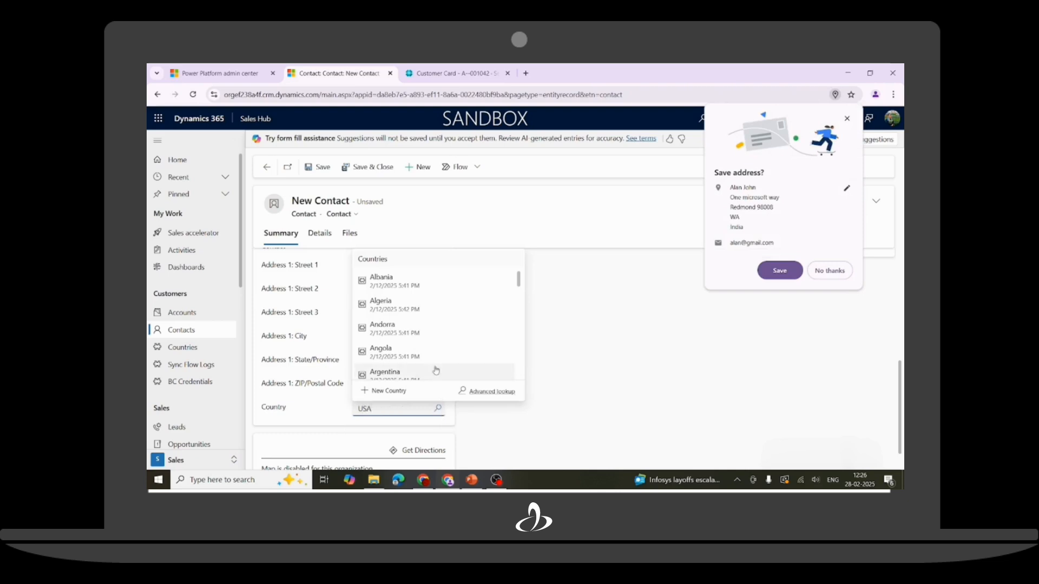
{"action": "left_click", "coordinate": [416, 370]}
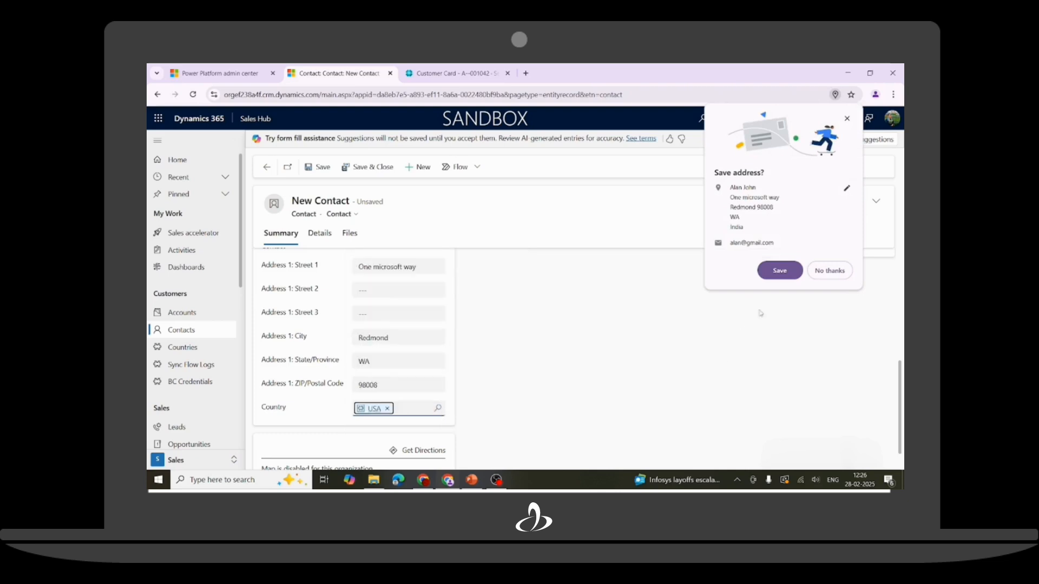
{"action": "left_click", "coordinate": [819, 272]}
{"action": "left_click", "coordinate": [320, 169]}
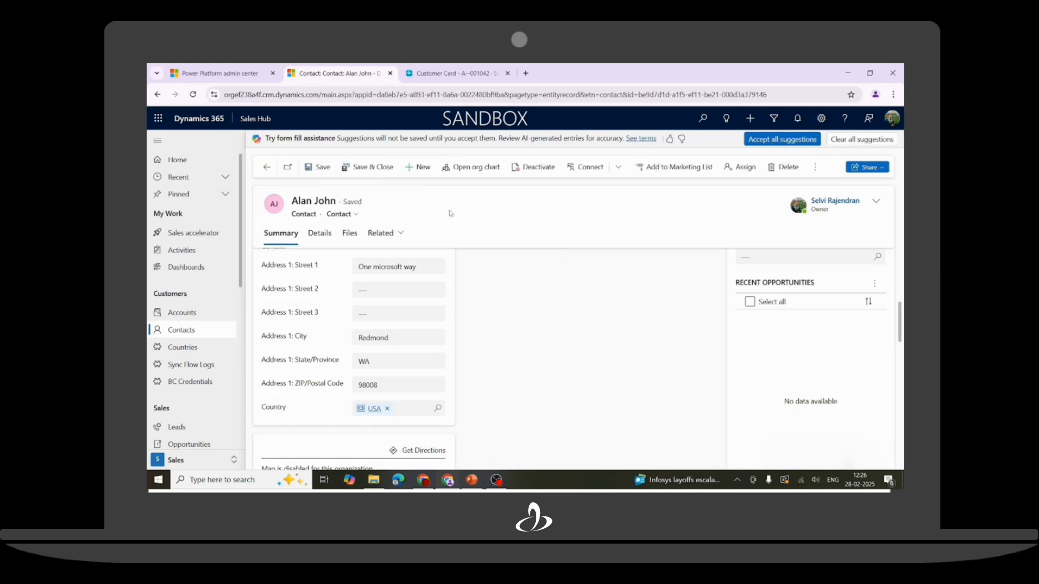
{"action": "left_click", "coordinate": [454, 74]}
Find the Contacts list in Business Central and open the newly synced contact's card.
{"action": "left_click", "coordinate": [746, 120]}
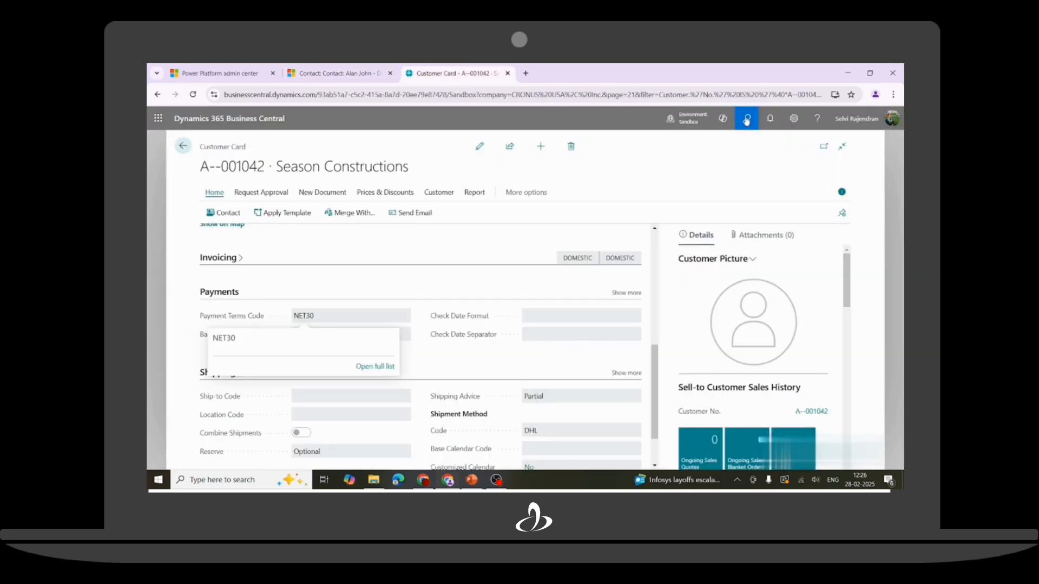
{"action": "type", "text": "Contact"}
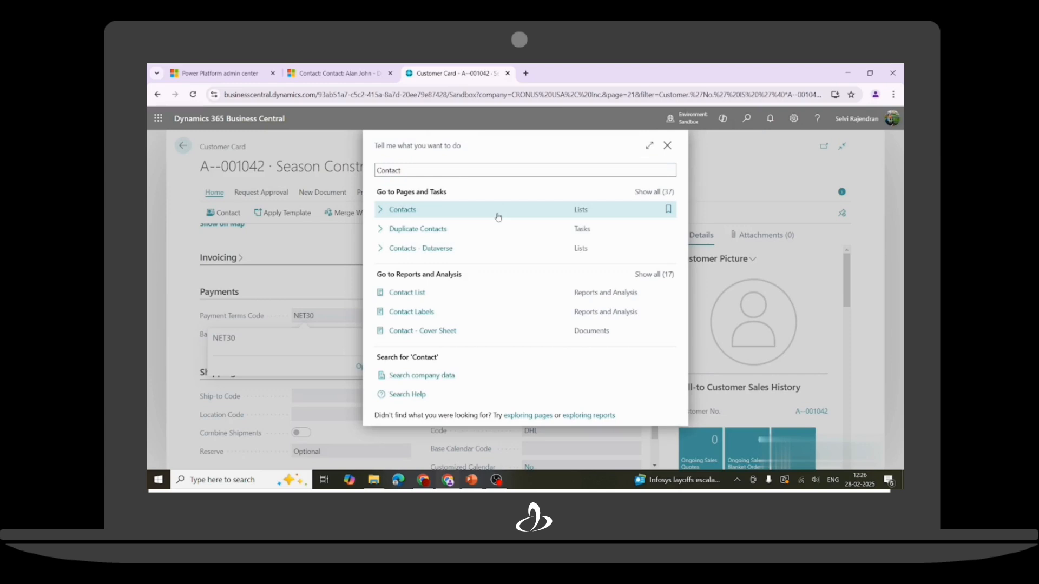
{"action": "left_click", "coordinate": [421, 209]}
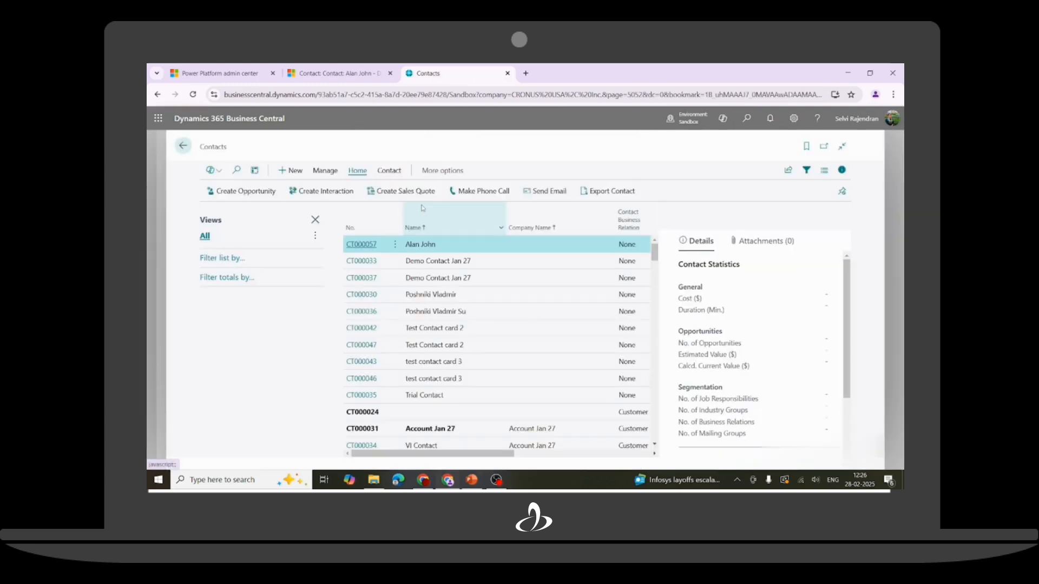
{"action": "left_click", "coordinate": [365, 245]}
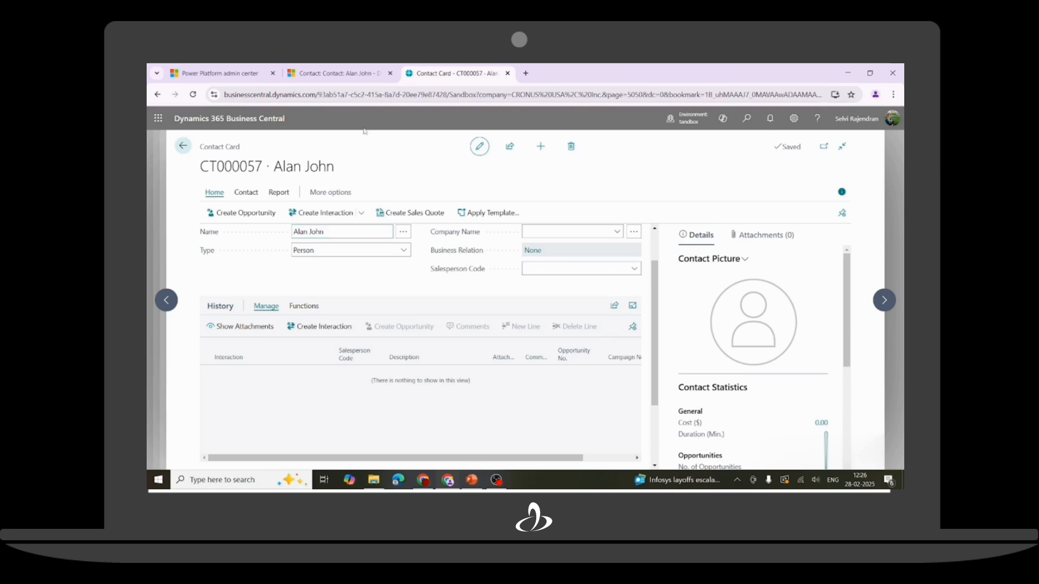
{"action": "left_click", "coordinate": [338, 73]}
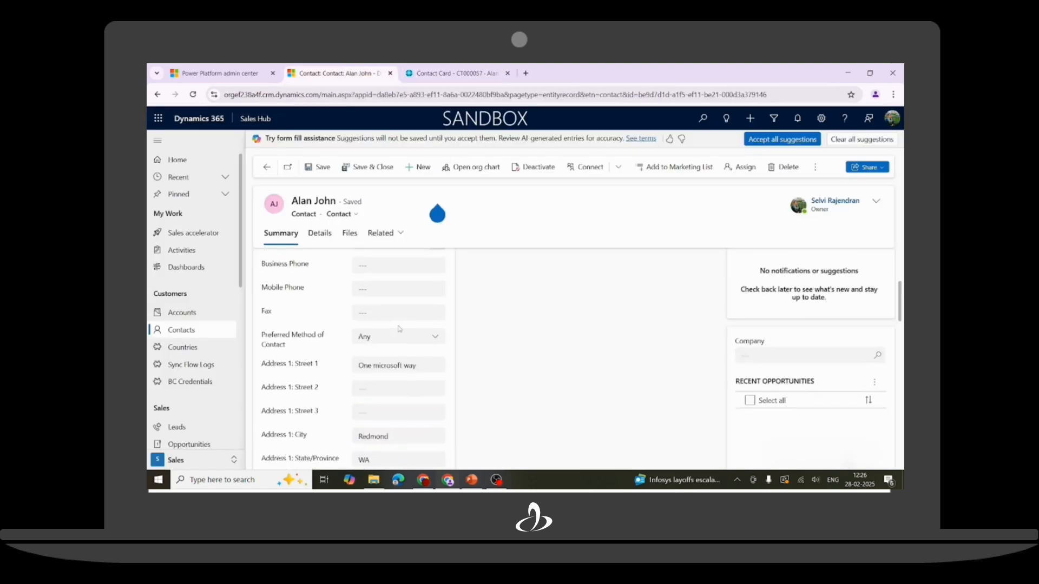
Set the contact's account to Season Constructions, save, and refresh the Business Central contact card.
{"action": "scroll", "coordinate": [399, 328], "scroll_direction": "up", "scroll_amount": 1}
{"action": "left_click", "coordinate": [382, 267]}
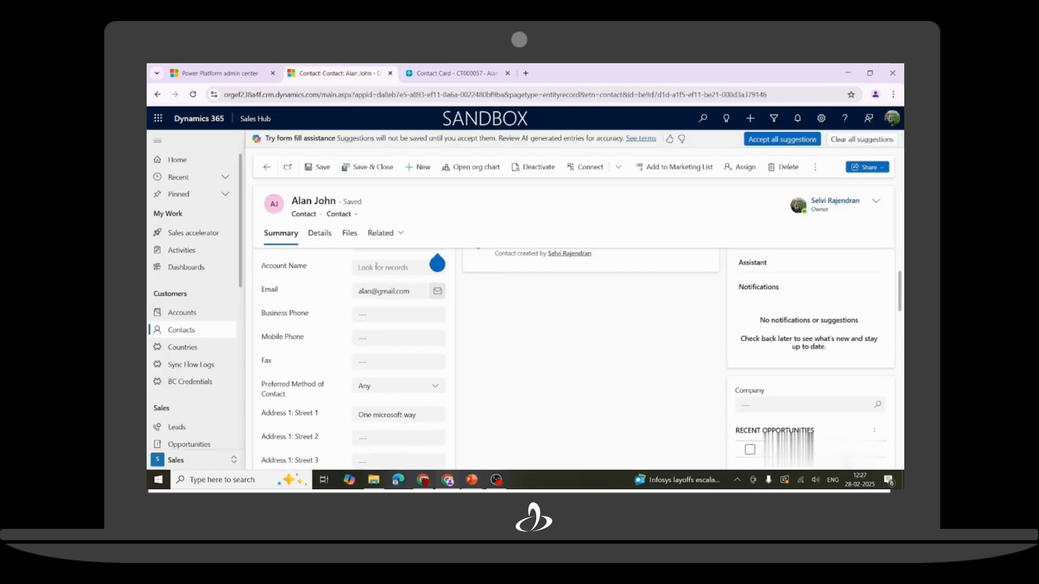
{"action": "left_click", "coordinate": [404, 306]}
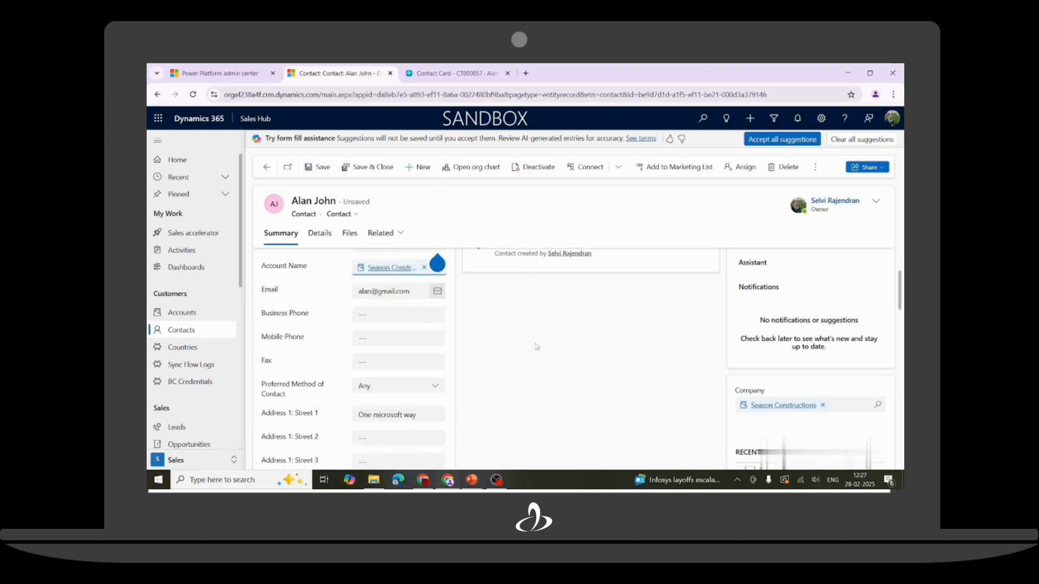
{"action": "left_click", "coordinate": [320, 168]}
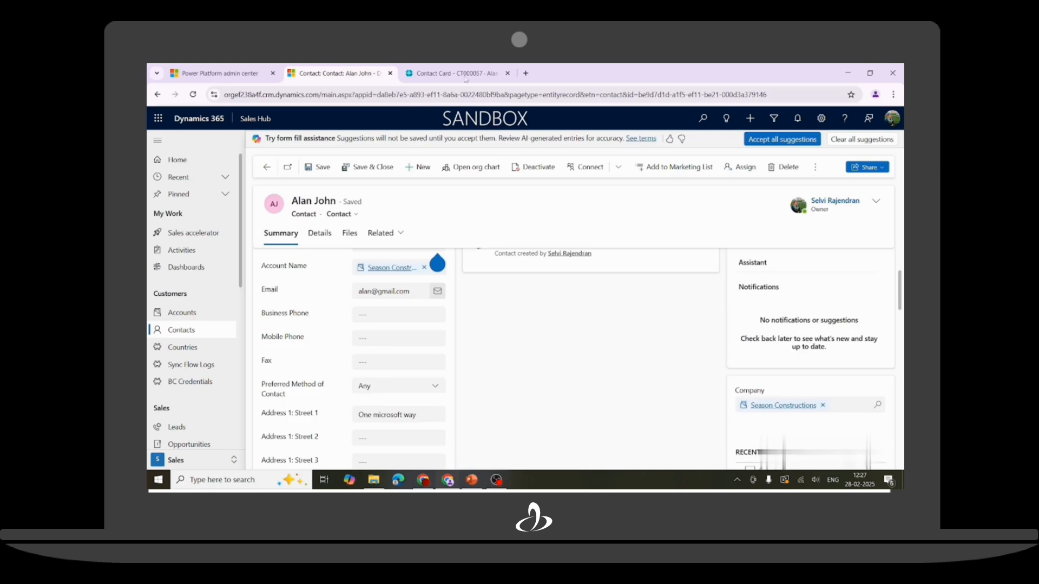
{"action": "left_click", "coordinate": [451, 73]}
{"action": "left_click", "coordinate": [193, 95]}
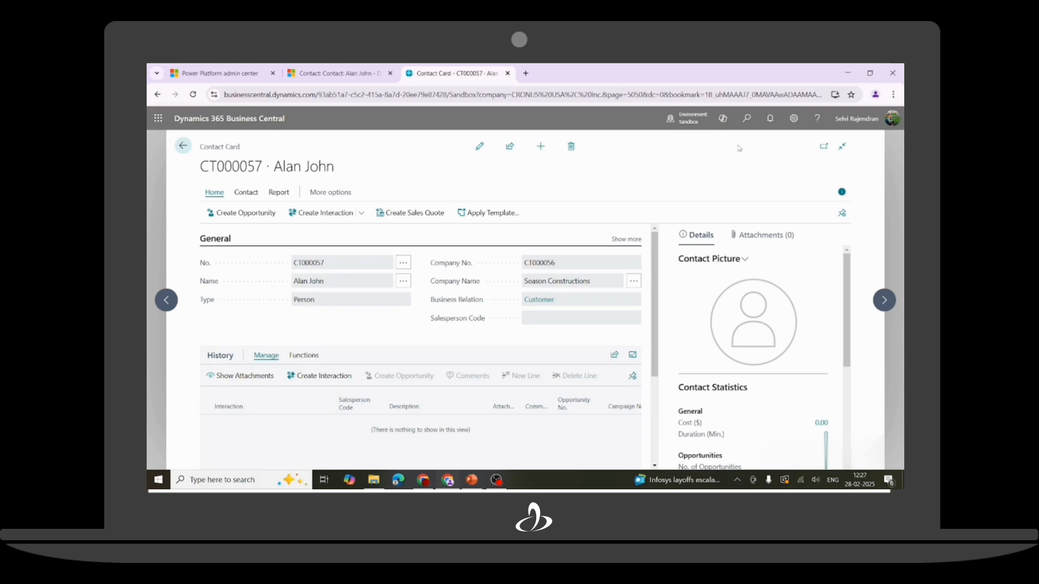
In Business Central's Items list, create a new item from the ITEM template.
{"action": "left_click", "coordinate": [747, 119]}
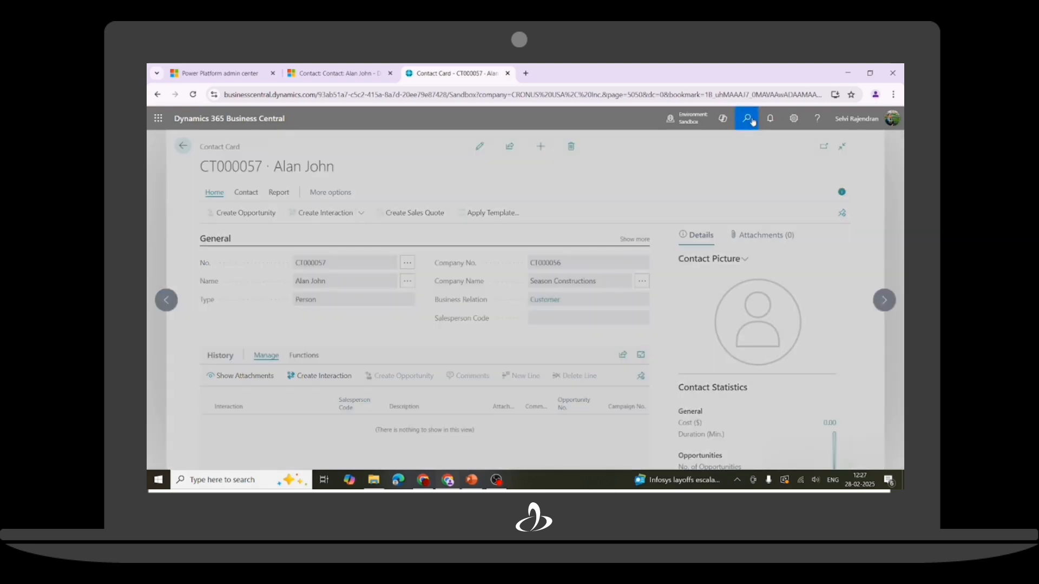
{"action": "type", "text": "Item"}
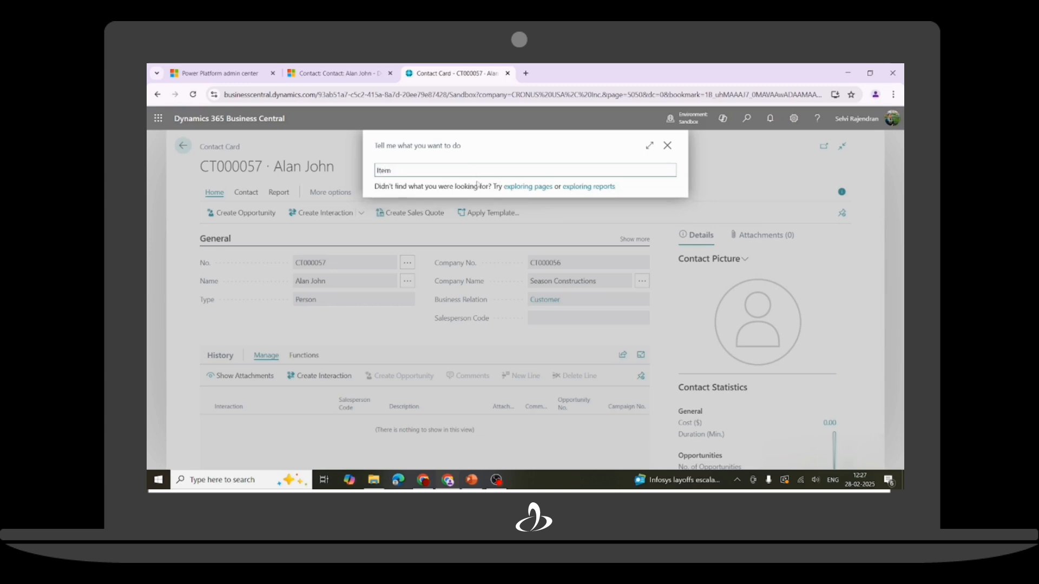
{"action": "left_click", "coordinate": [467, 266]}
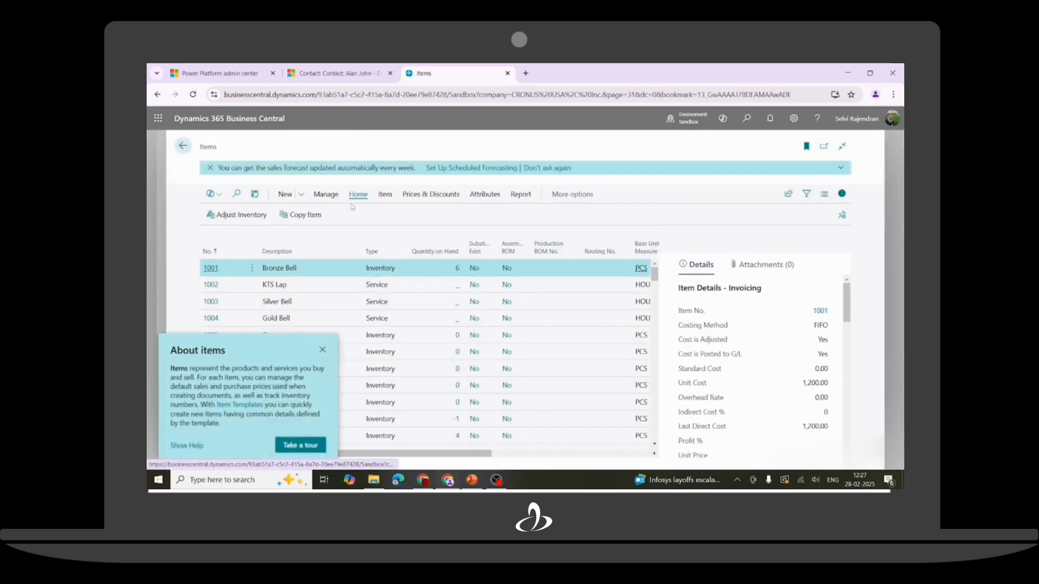
{"action": "left_click", "coordinate": [301, 199]}
{"action": "left_click", "coordinate": [293, 212]}
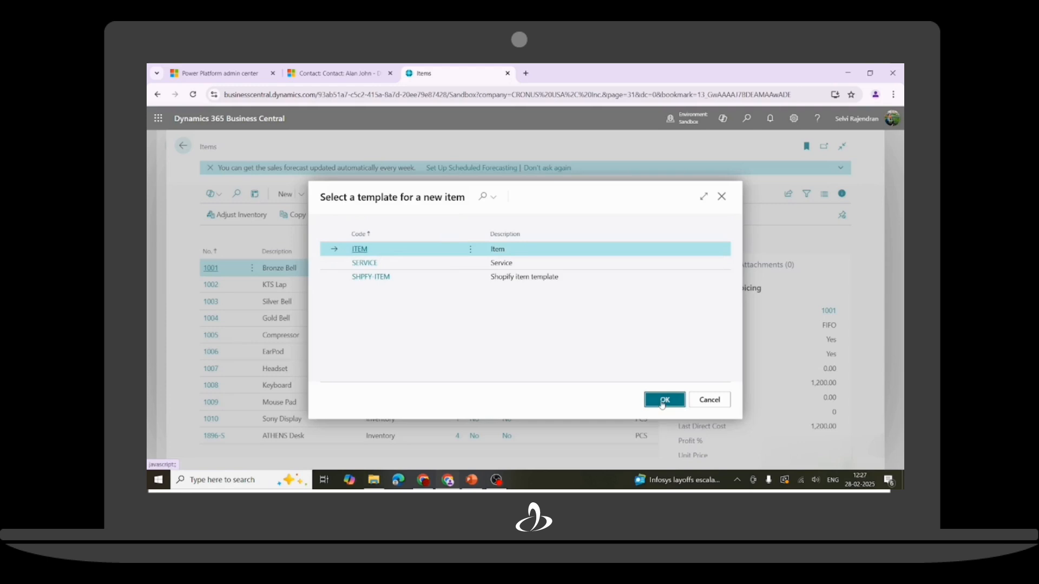
{"action": "left_click", "coordinate": [661, 401]}
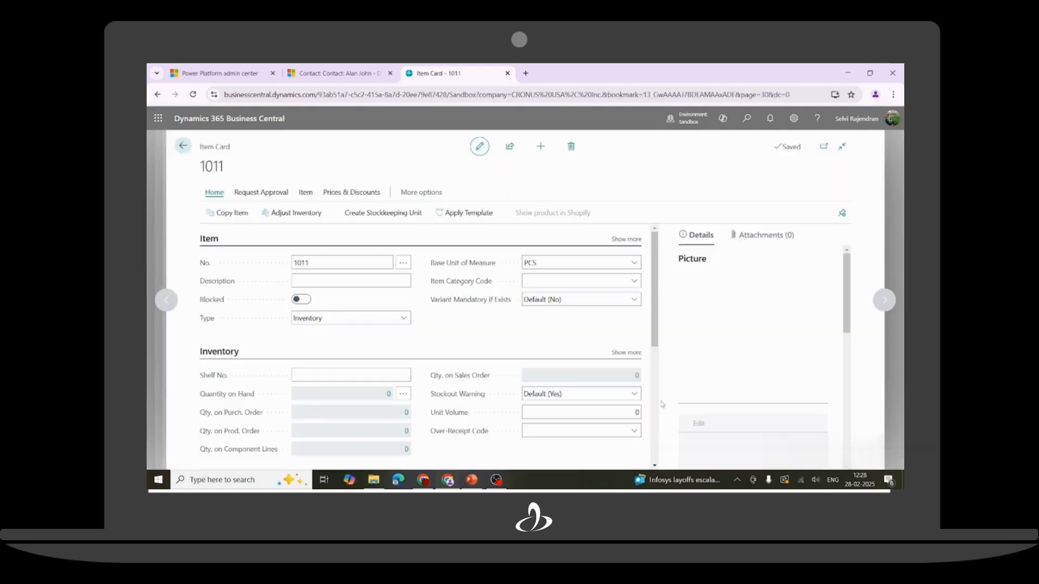
Enter 'Air Base Air Filter' as item 1011's description.
{"action": "left_click", "coordinate": [324, 278]}
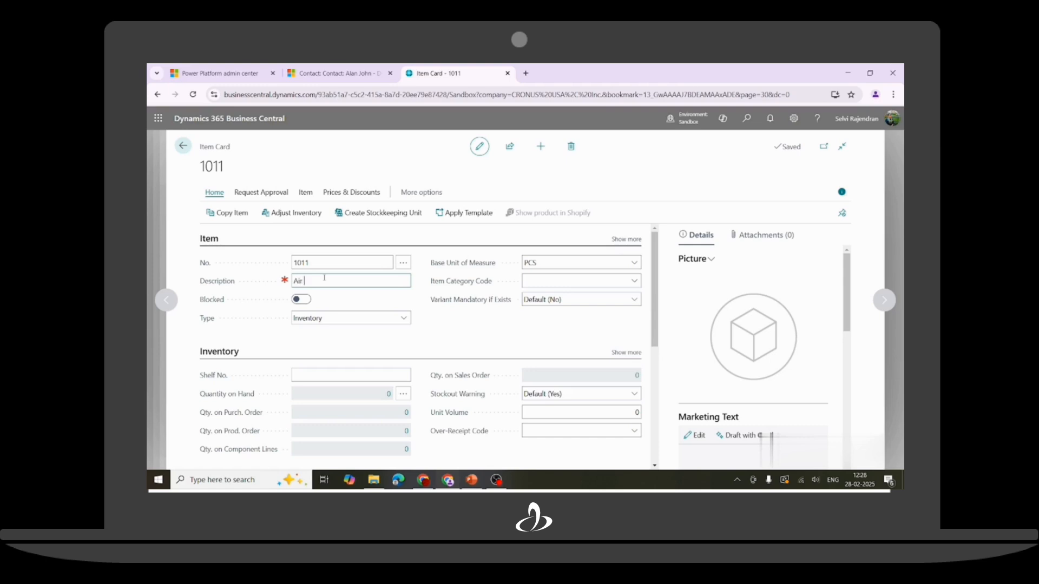
{"action": "type", "text": "Air Base Air Filter"}
{"action": "left_click", "coordinate": [338, 162]}
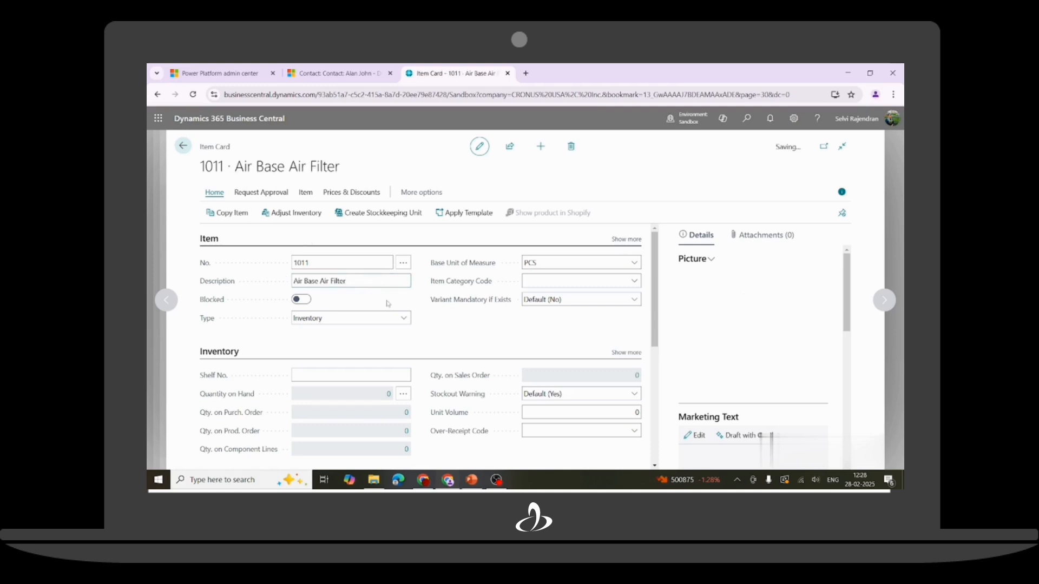
Filter the Sales products list to Product ID 1011, copied from Business Central.
{"action": "left_click", "coordinate": [360, 73]}
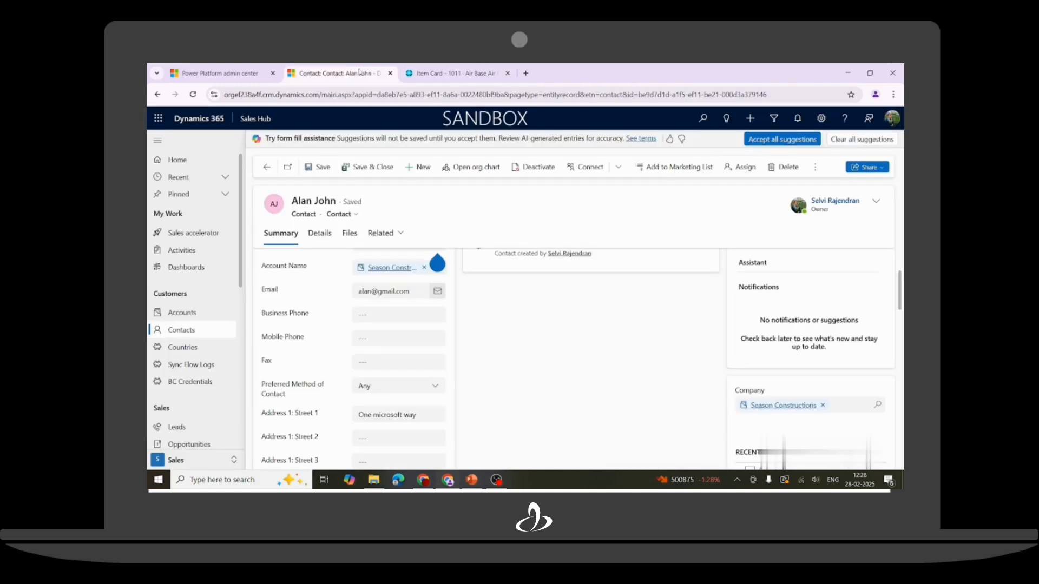
{"action": "scroll", "coordinate": [211, 379], "scroll_direction": "down", "scroll_amount": 4}
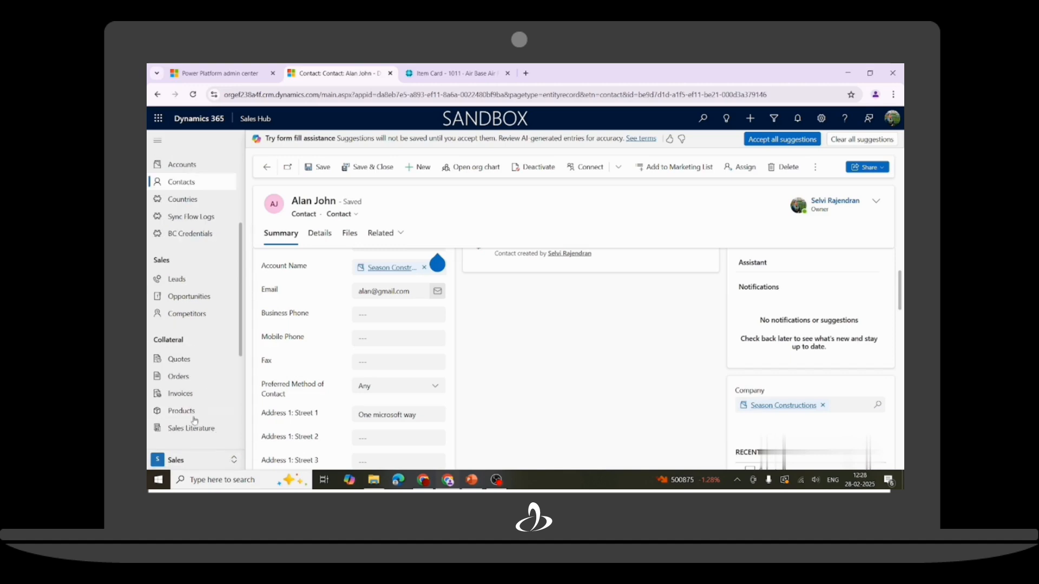
{"action": "left_click", "coordinate": [214, 415]}
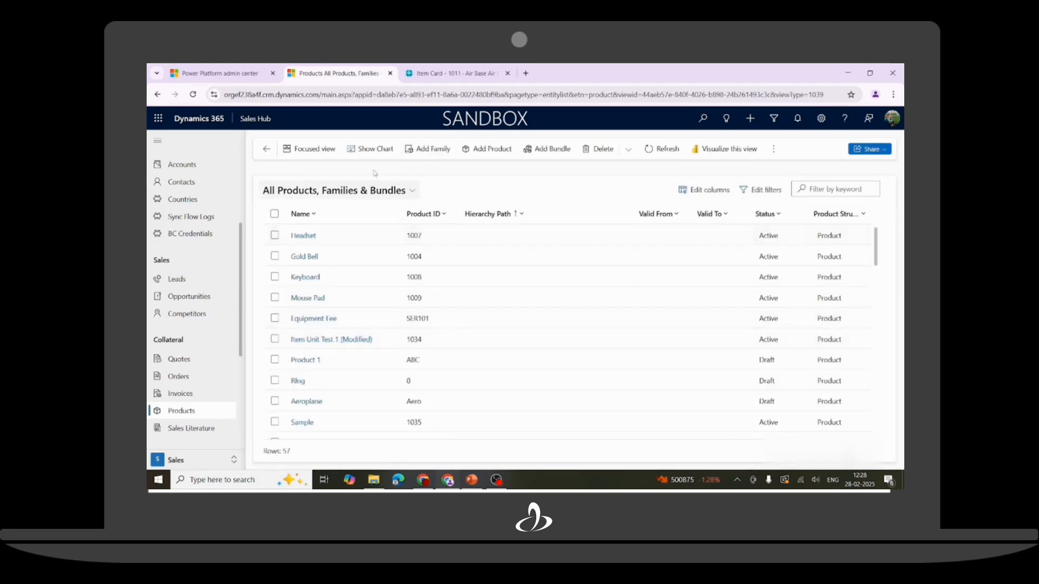
{"action": "left_click", "coordinate": [441, 214]}
{"action": "left_click", "coordinate": [457, 72]}
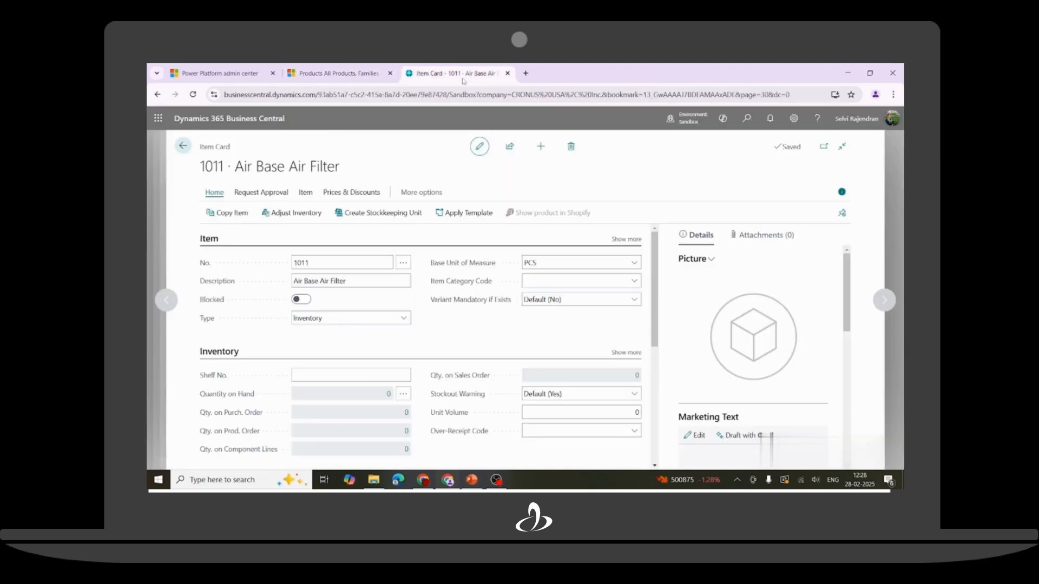
{"action": "left_click", "coordinate": [318, 263]}
{"action": "key", "text": "ctrl+c"}
{"action": "left_click", "coordinate": [319, 73]}
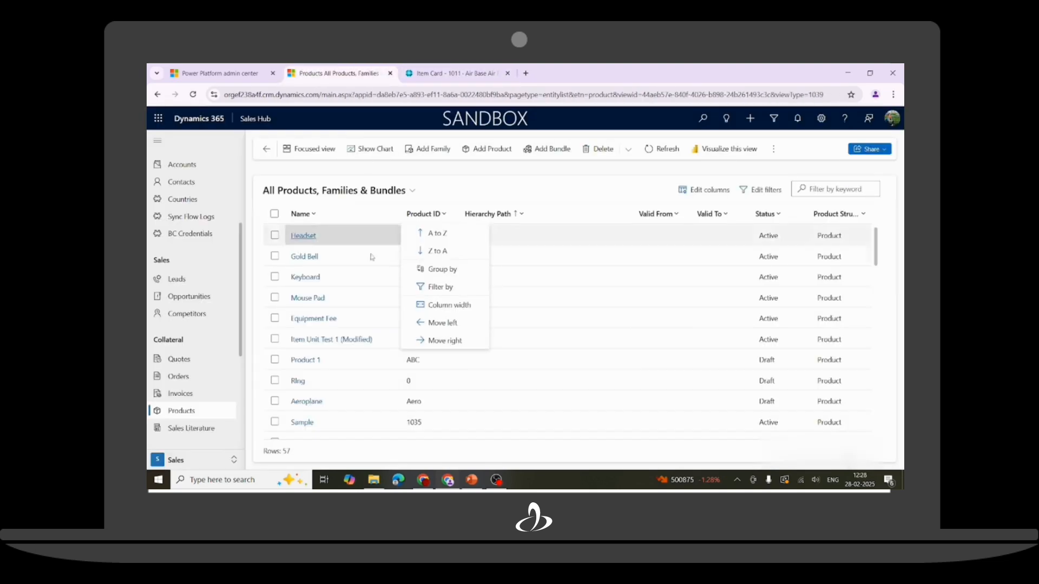
{"action": "left_click", "coordinate": [434, 292]}
{"action": "left_click", "coordinate": [430, 282]}
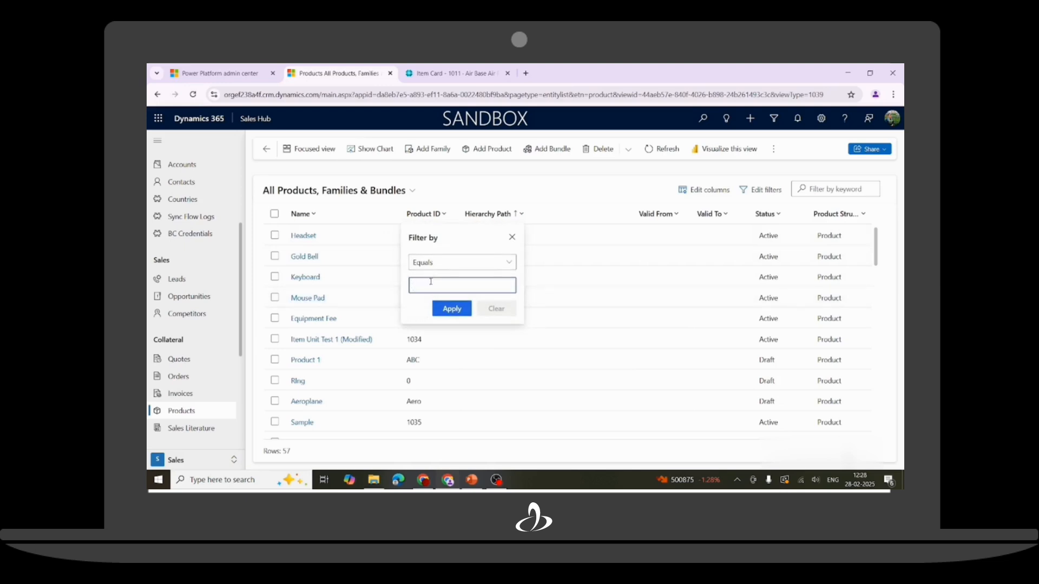
{"action": "key", "text": "ctrl+v"}
{"action": "left_click", "coordinate": [449, 308]}
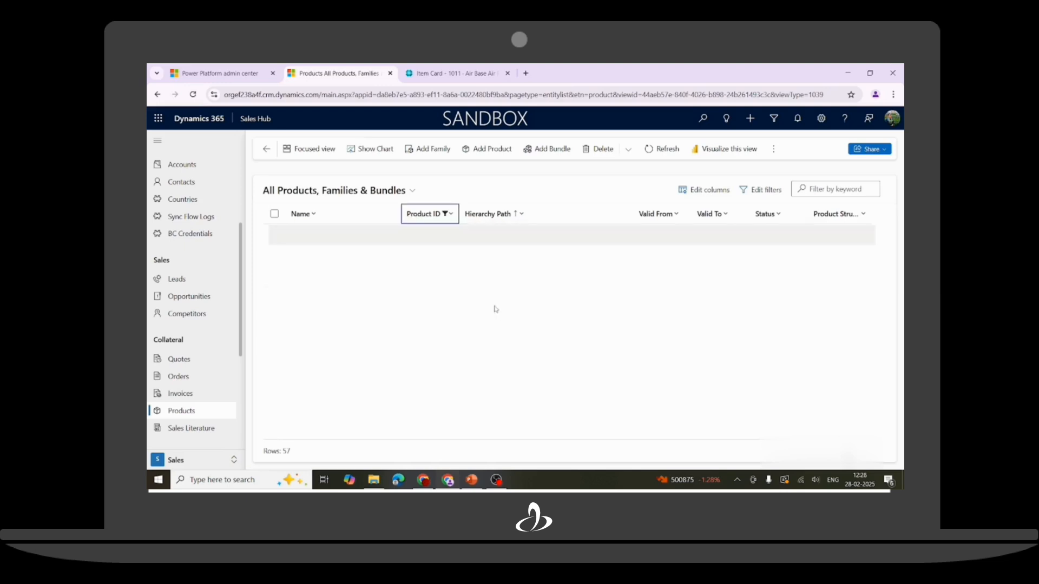
Set the Air Base Air Filter product's default price list to Sample Price List.
{"action": "left_click", "coordinate": [335, 242]}
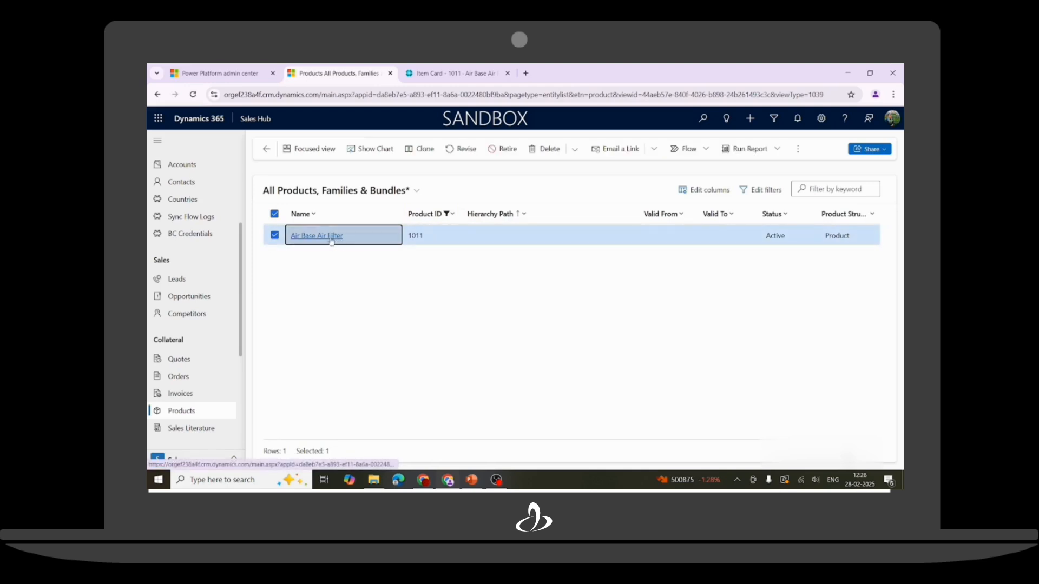
{"action": "left_click", "coordinate": [330, 237]}
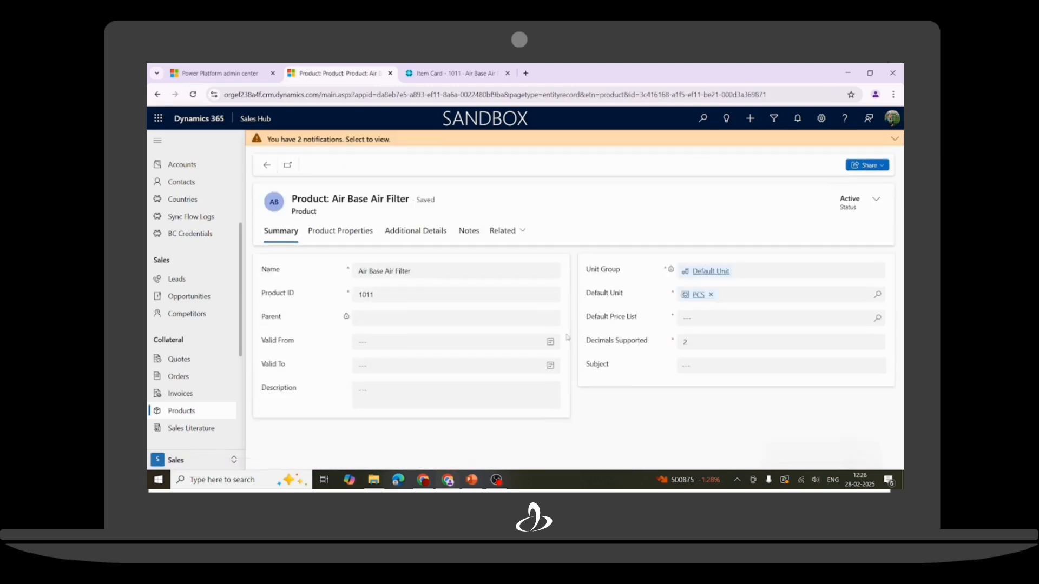
{"action": "left_click", "coordinate": [877, 319]}
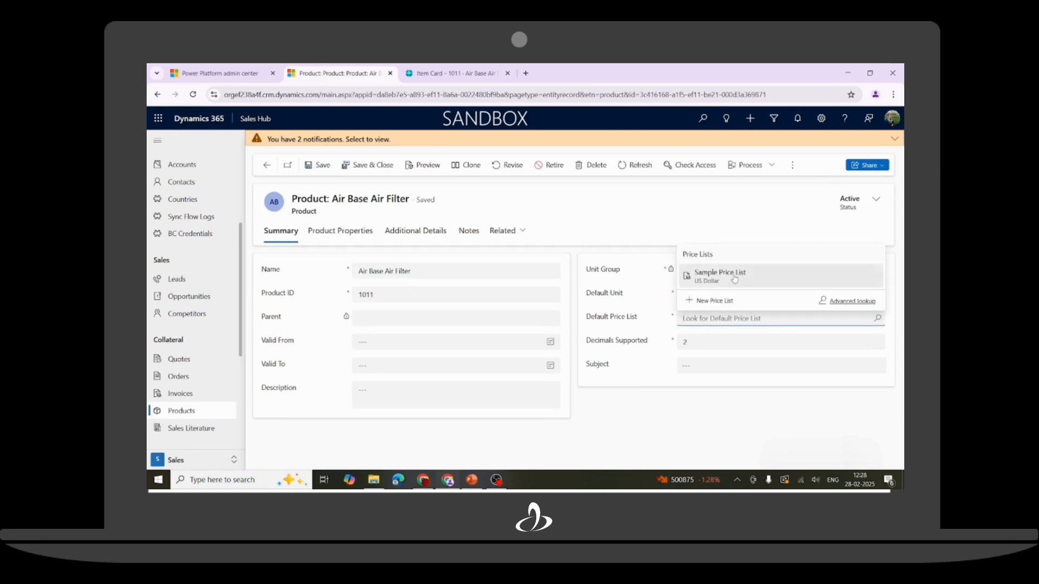
{"action": "left_click", "coordinate": [734, 276]}
{"action": "left_click", "coordinate": [719, 426]}
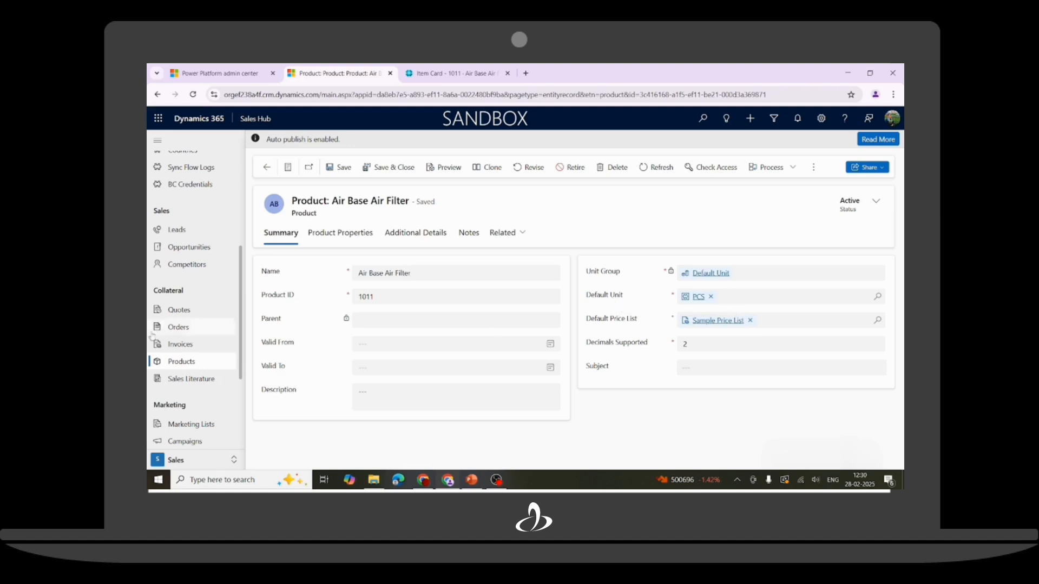
{"action": "left_click", "coordinate": [172, 328]}
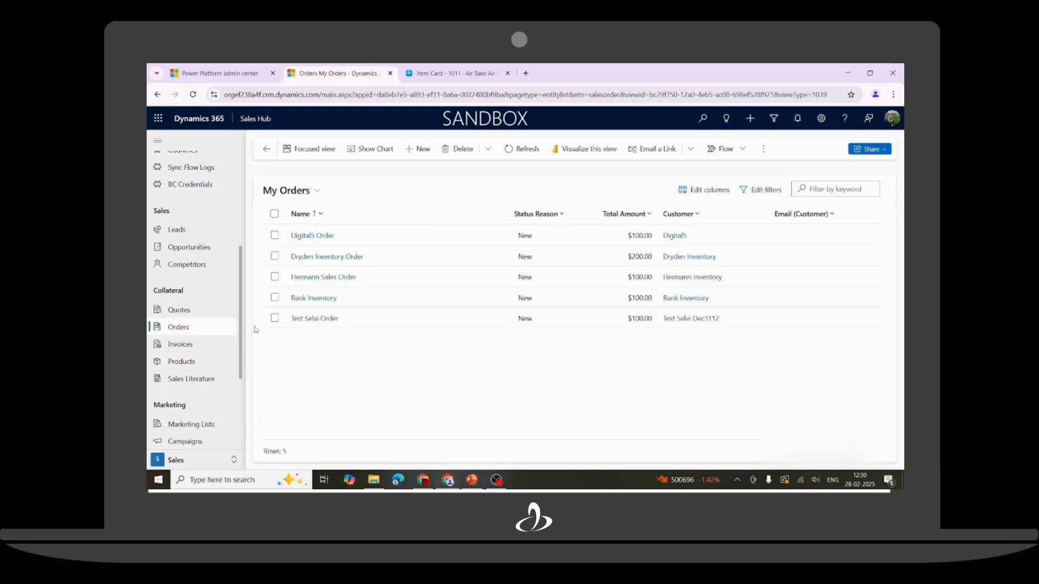
Create and save order Season Construction with Sample Price List and customer Season Constructions.
{"action": "left_click", "coordinate": [422, 150]}
{"action": "left_click", "coordinate": [309, 305]}
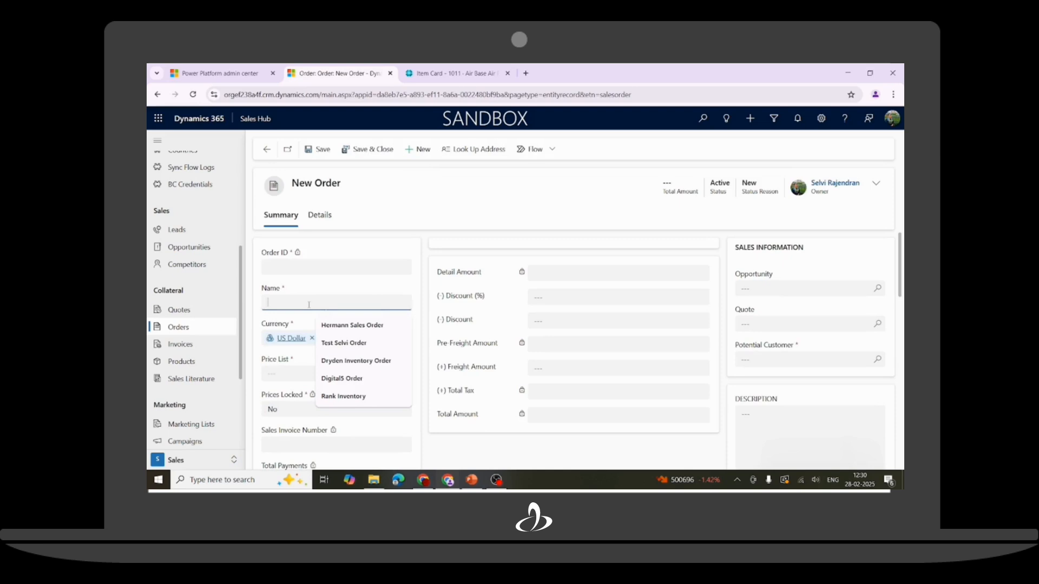
{"action": "type", "text": "Sa"}
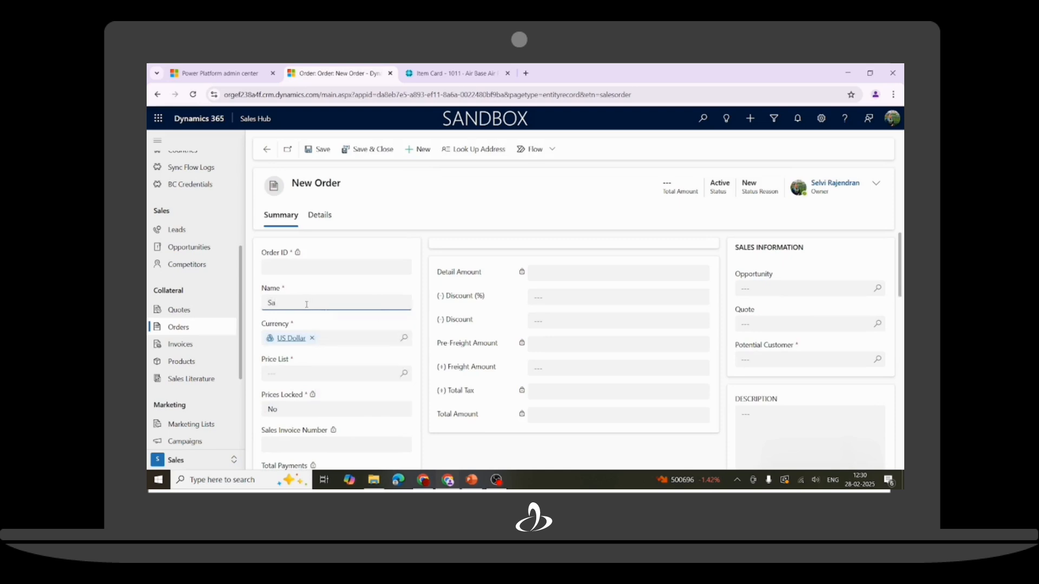
{"action": "type", "text": "eson"}
{"action": "left_click", "coordinate": [352, 374]}
{"action": "left_click", "coordinate": [302, 329]}
{"action": "scroll", "coordinate": [554, 373], "scroll_direction": "down", "scroll_amount": 2}
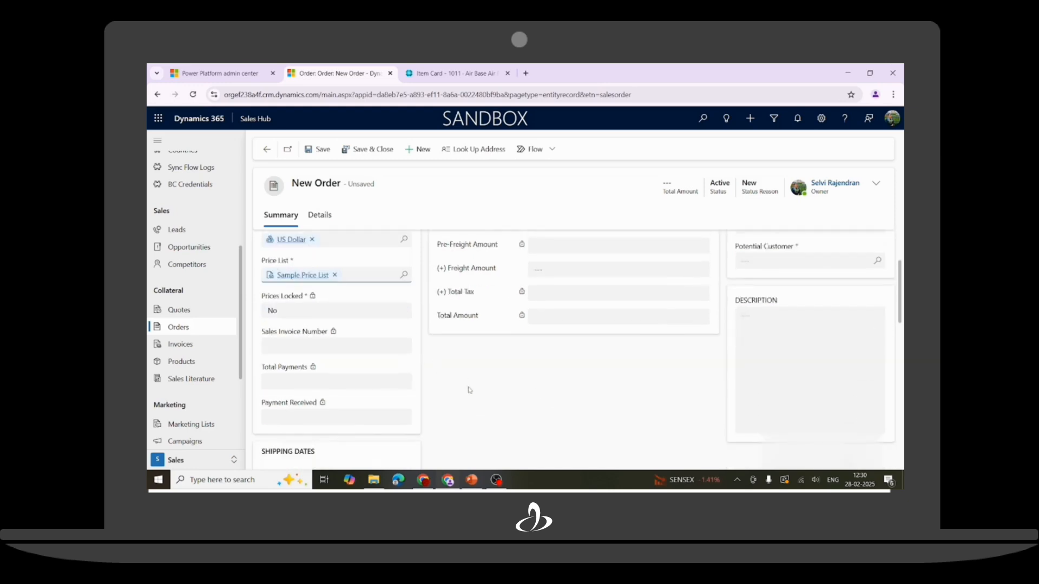
{"action": "scroll", "coordinate": [645, 402], "scroll_direction": "up", "scroll_amount": 2}
{"action": "scroll", "coordinate": [644, 403], "scroll_direction": "up", "scroll_amount": 1}
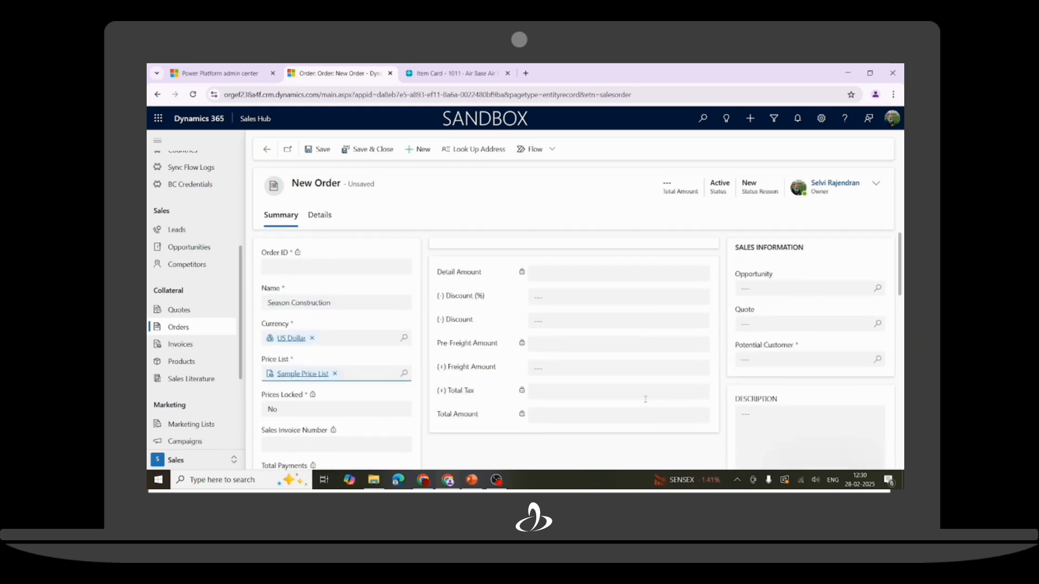
{"action": "left_click", "coordinate": [877, 360]}
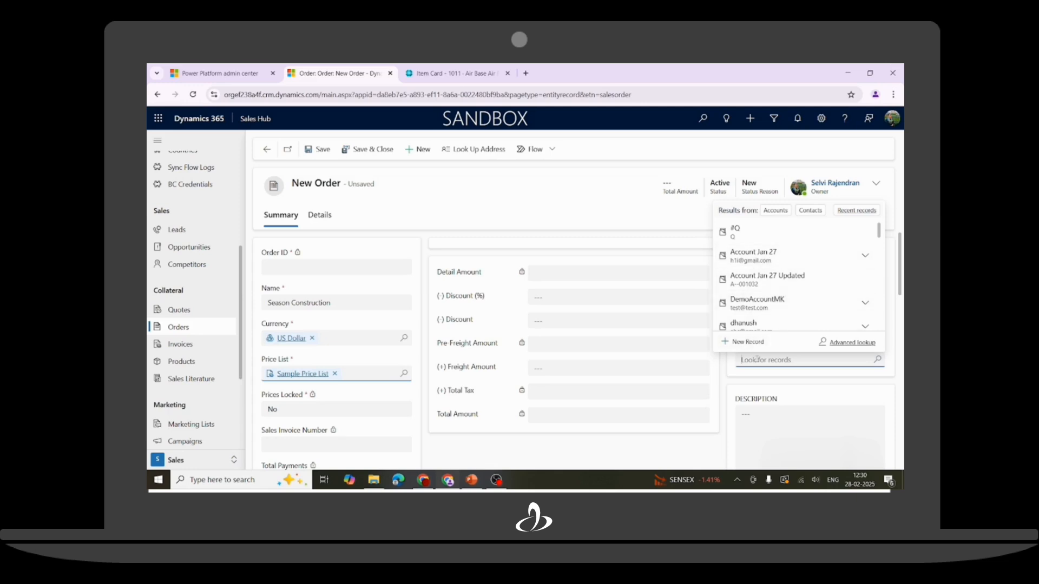
{"action": "type", "text": "Season"}
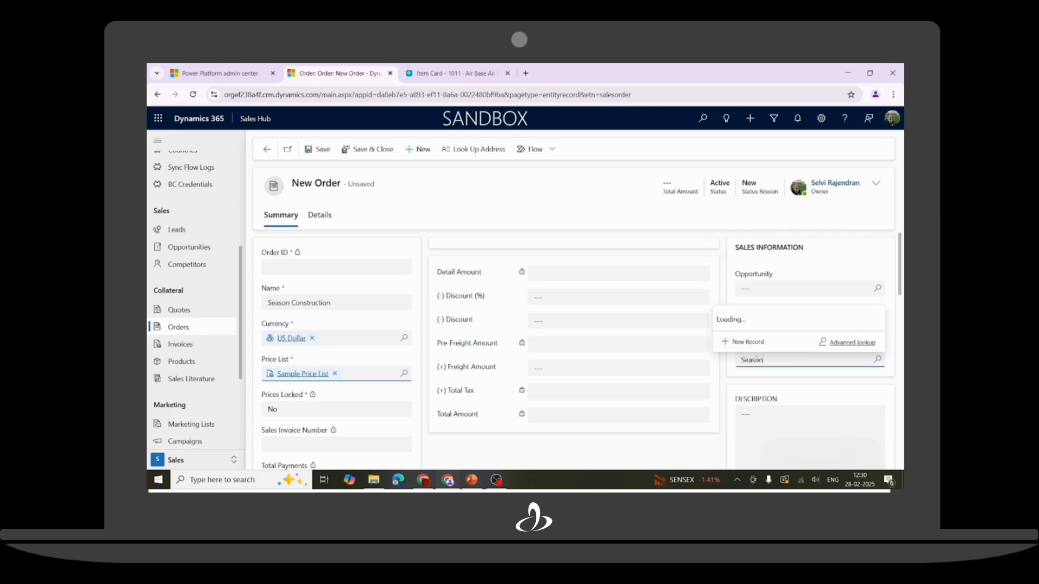
{"action": "left_click", "coordinate": [764, 301]}
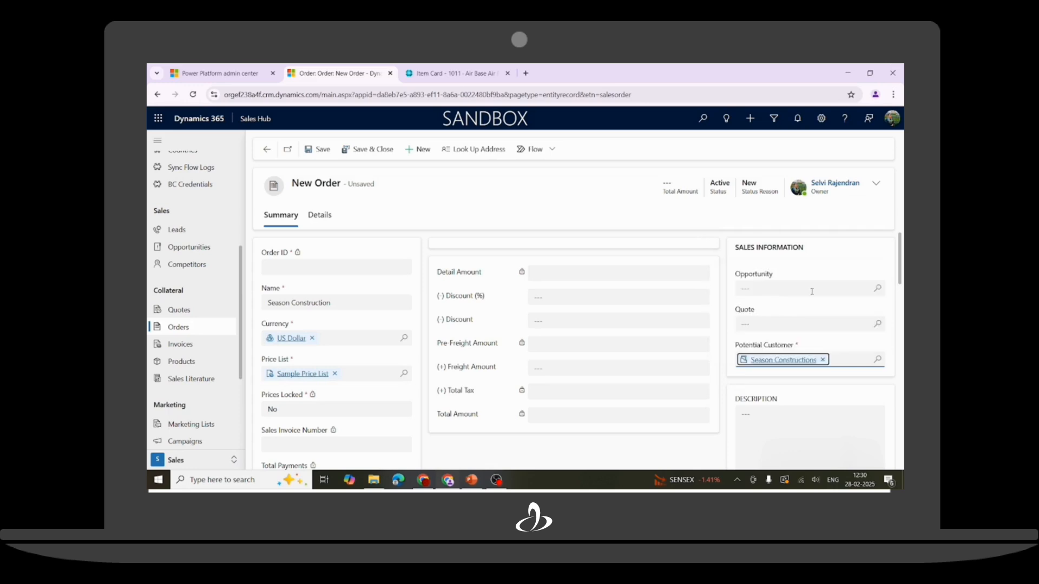
{"action": "left_click", "coordinate": [321, 152]}
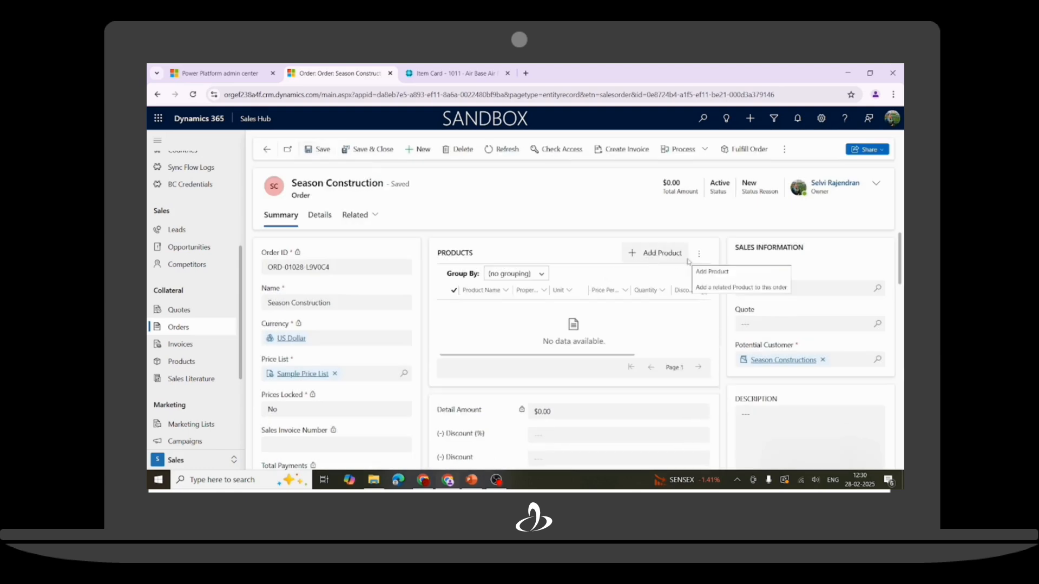
Add an Air Base Air Filter product line to the order and copy the order ID.
{"action": "left_click", "coordinate": [657, 253]}
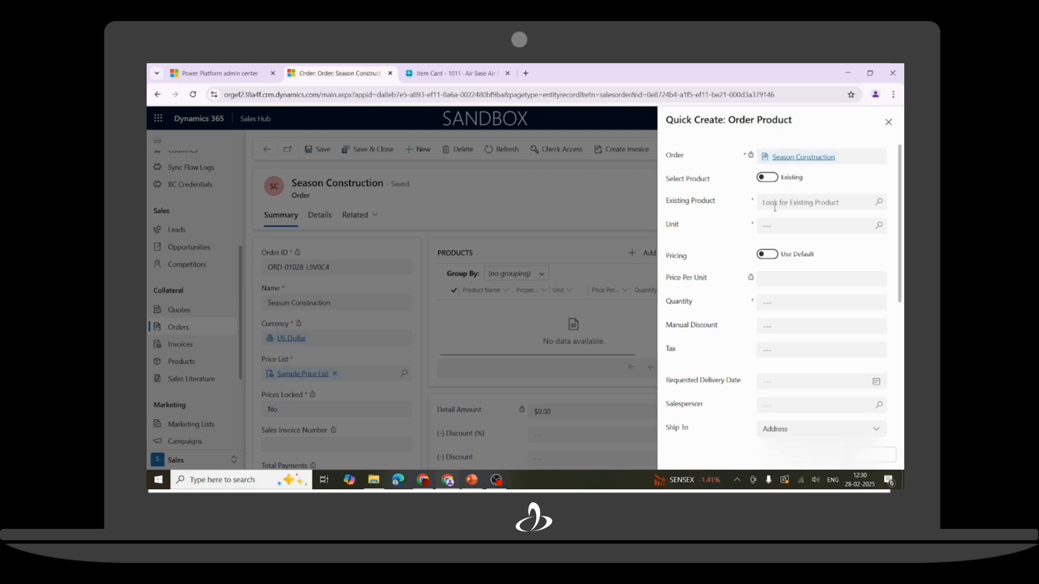
{"action": "left_click", "coordinate": [775, 206]}
{"action": "left_click", "coordinate": [794, 240]}
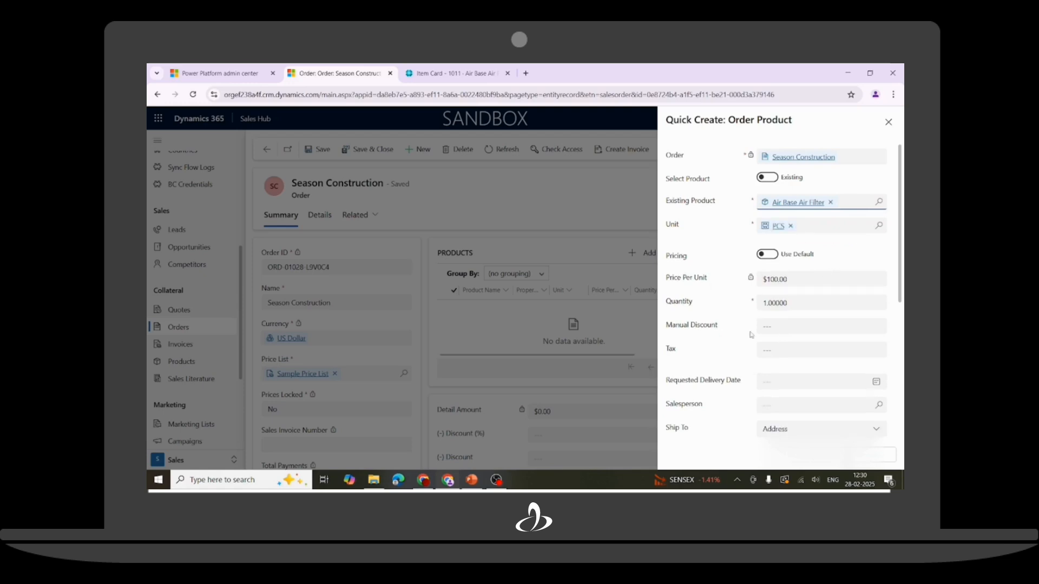
{"action": "scroll", "coordinate": [779, 333], "scroll_direction": "down", "scroll_amount": 5}
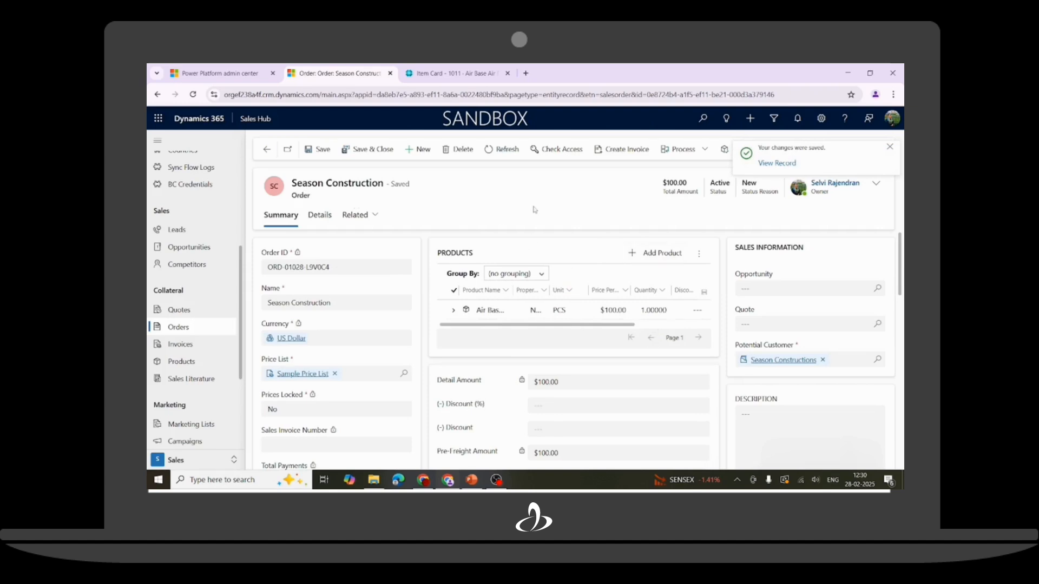
{"action": "left_click_drag", "start_coordinate": [344, 270], "coordinate": [266, 269]}
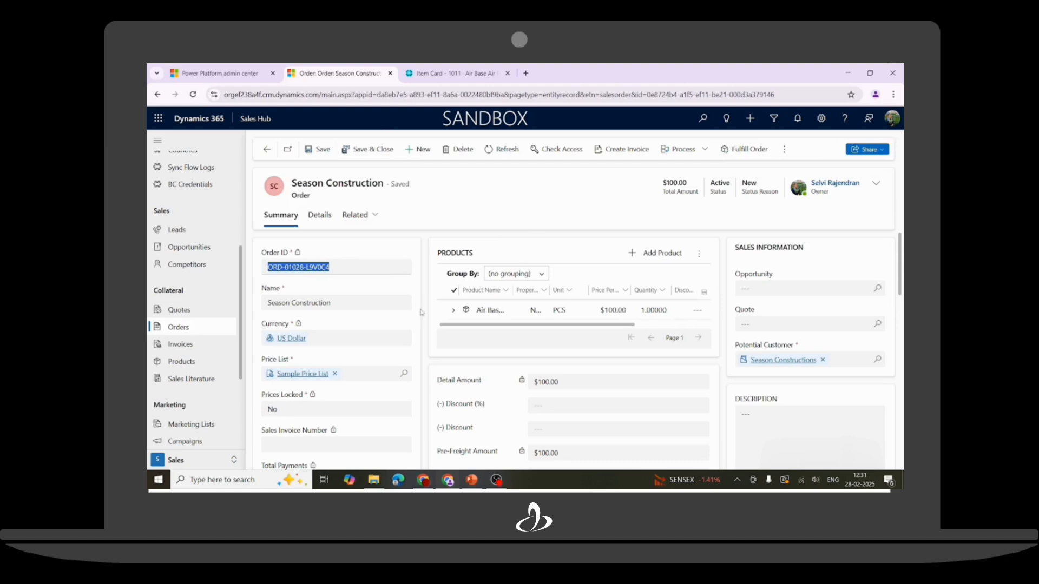
Filter Business Central's Sales Orders by No. ORD-01028-L9V0C4 and open that order.
{"action": "left_click", "coordinate": [454, 74]}
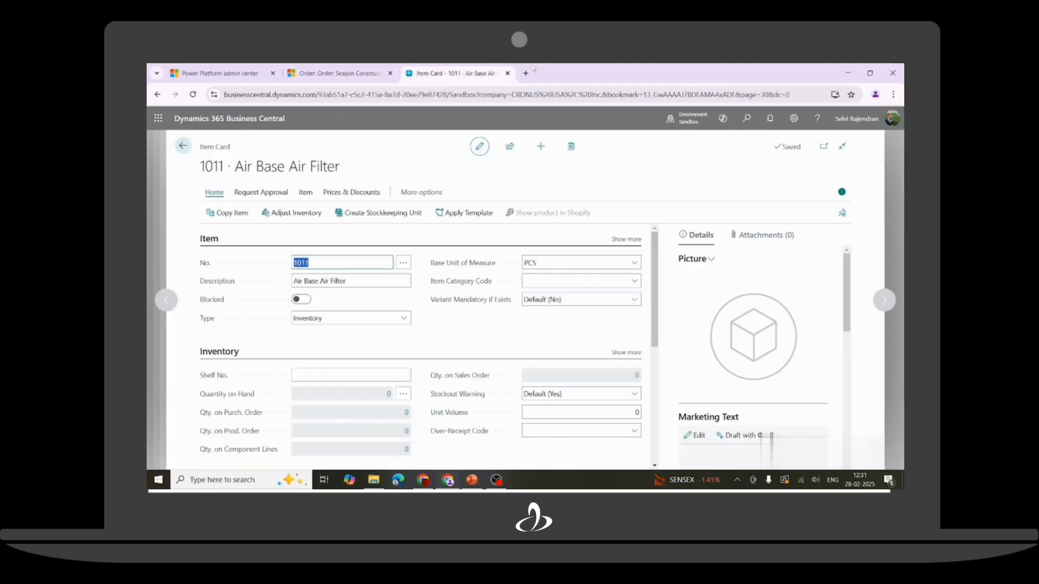
{"action": "left_click", "coordinate": [747, 118]}
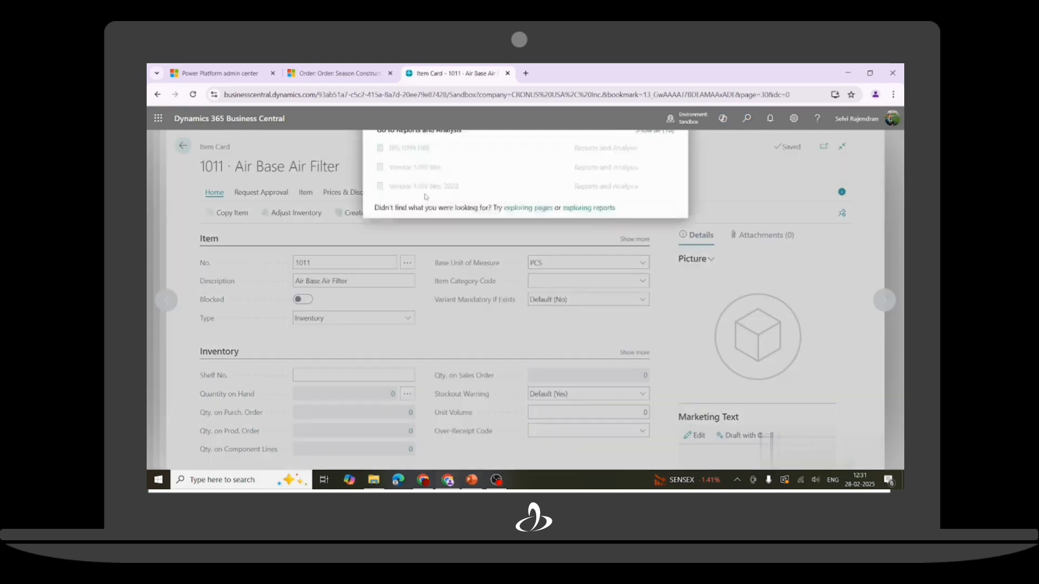
{"action": "key", "text": "BackSpace"}
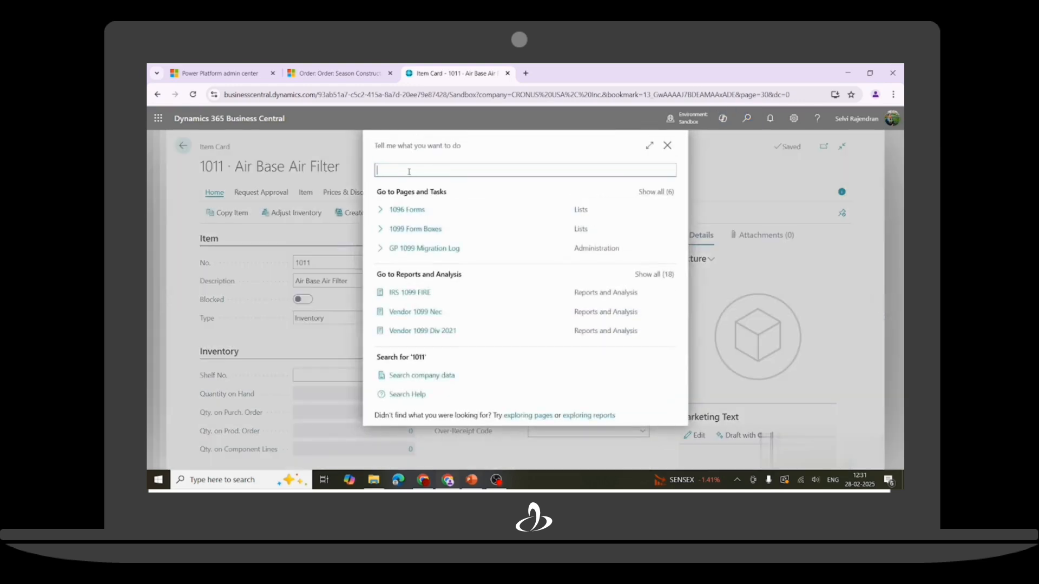
{"action": "type", "text": "Sales"}
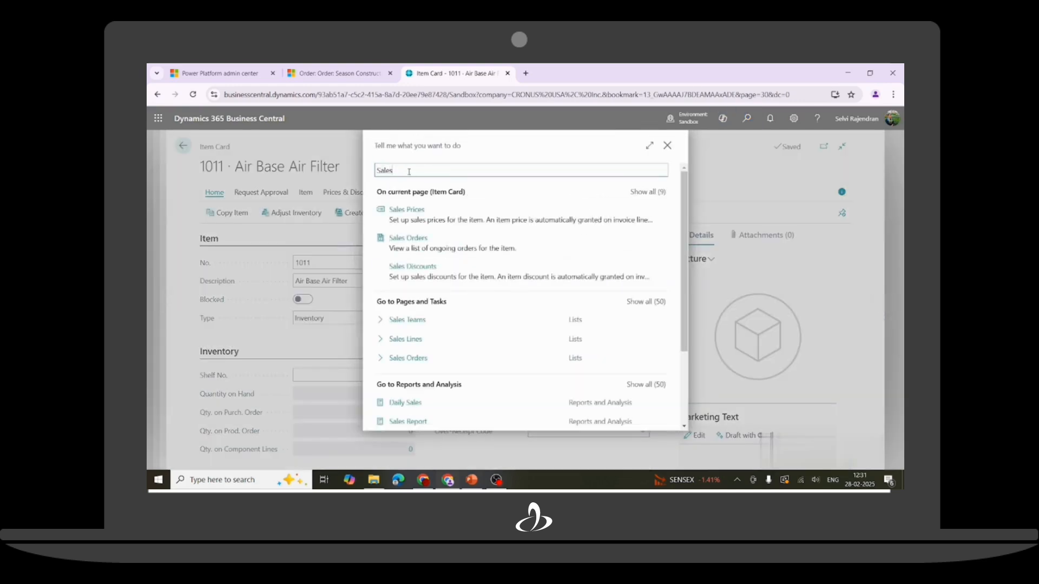
{"action": "left_click", "coordinate": [403, 366]}
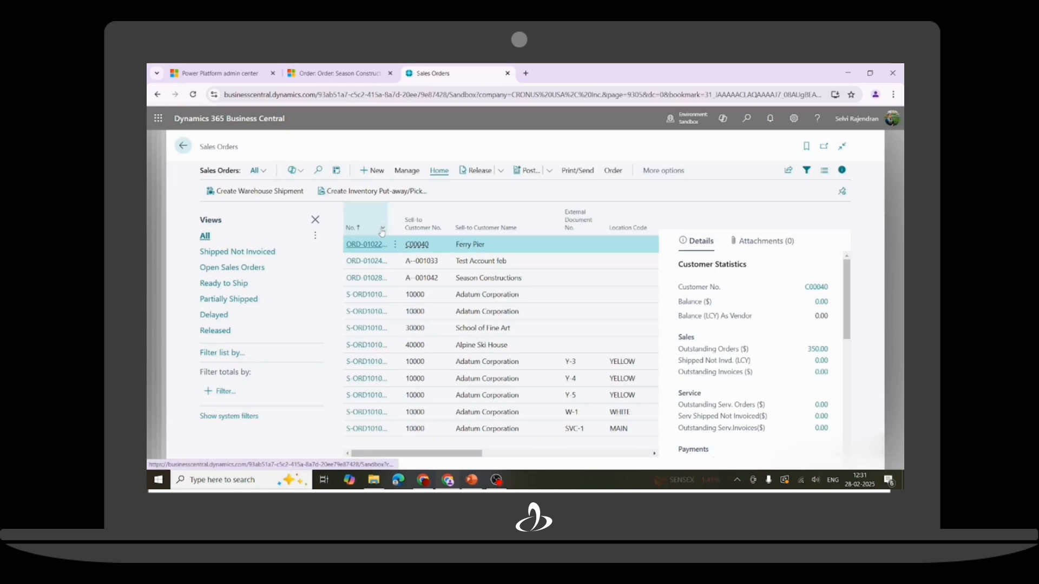
{"action": "left_click", "coordinate": [382, 230]}
{"action": "left_click", "coordinate": [339, 282]}
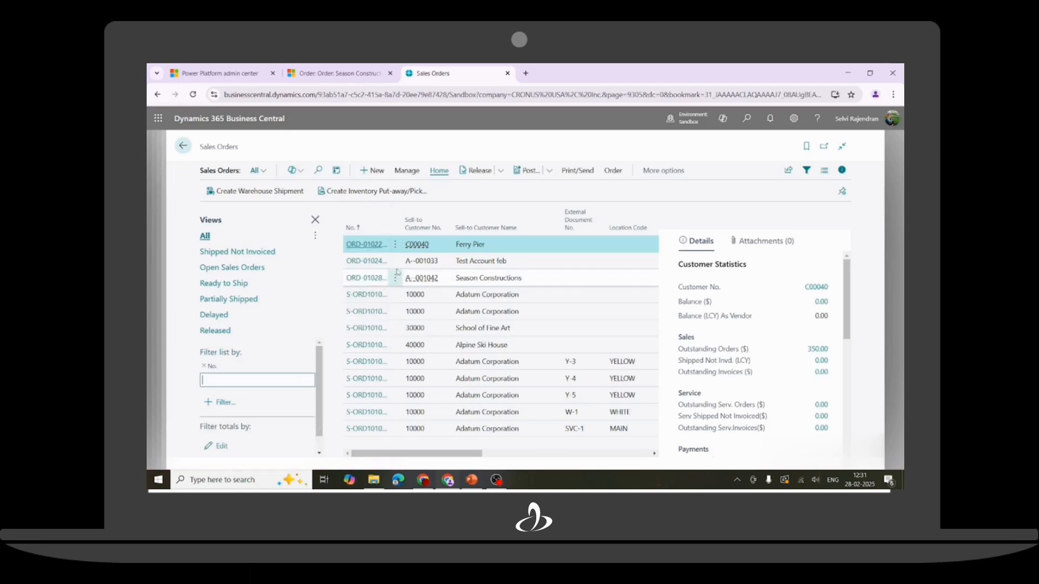
{"action": "type", "text": "ORD-01028-L9V0C4"}
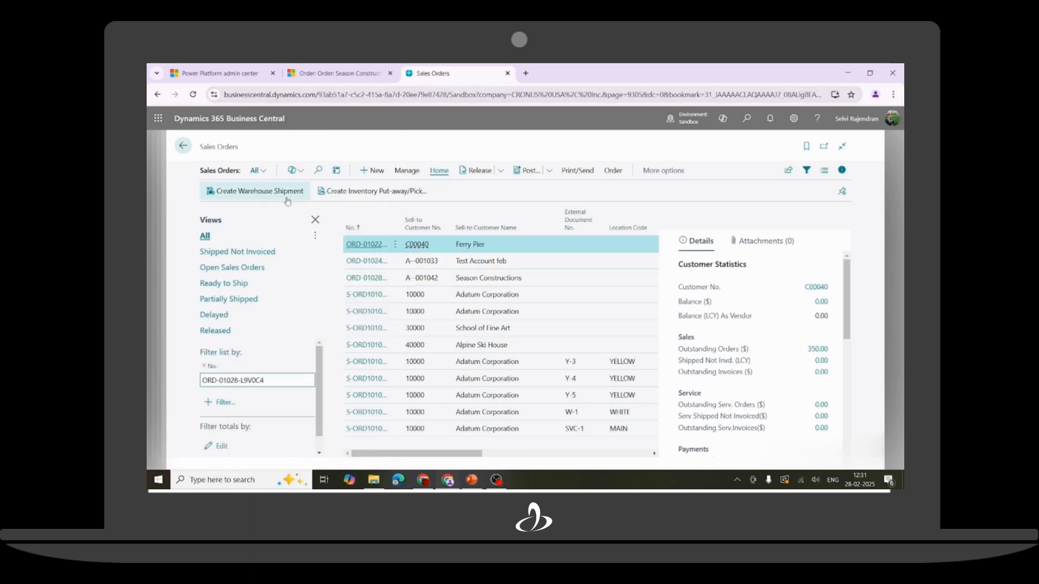
{"action": "key", "text": "Return"}
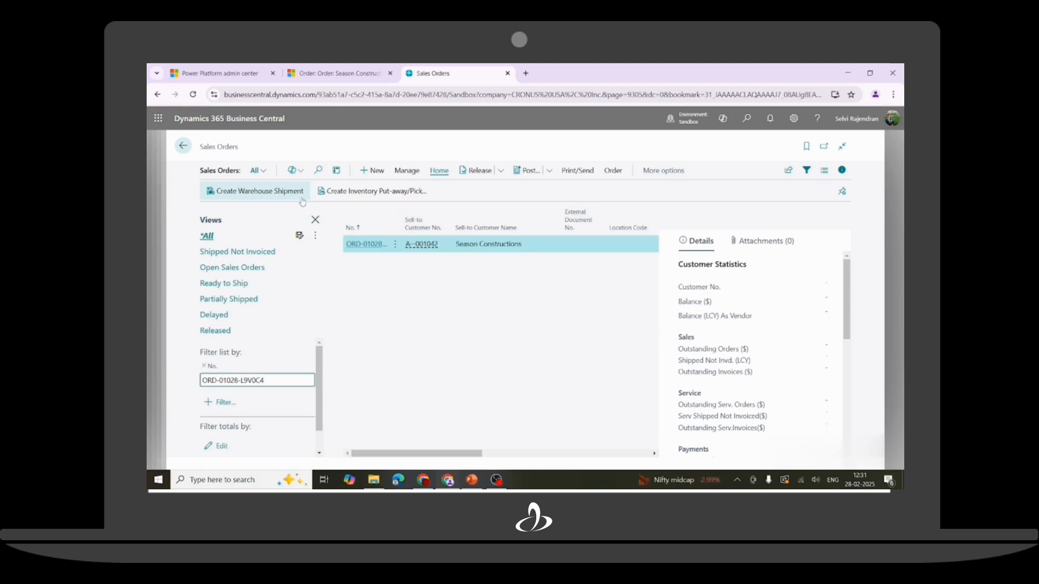
{"action": "left_click", "coordinate": [369, 245]}
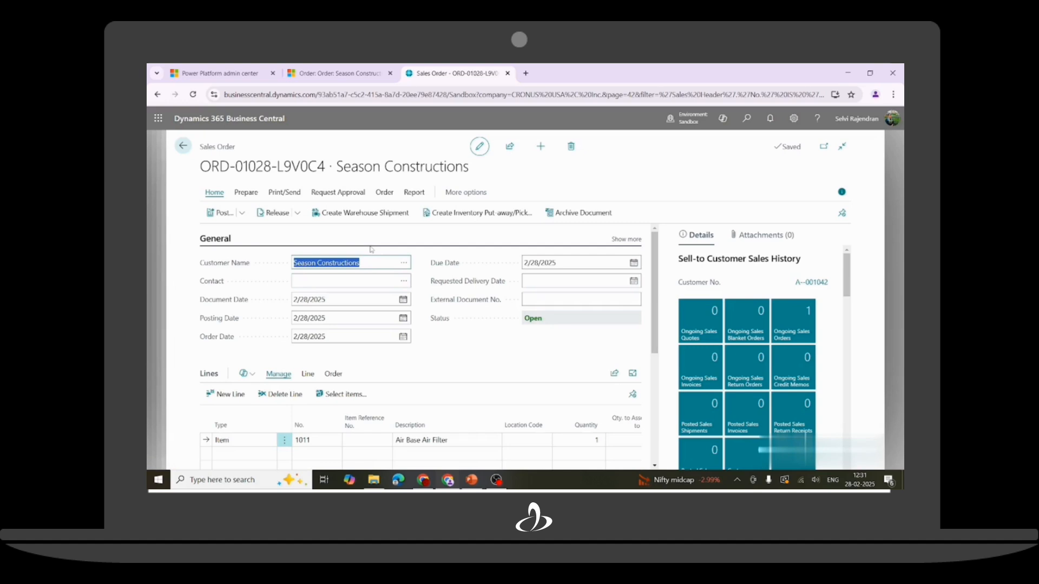
Post the order as Ship and Invoice and open posted invoice PS-INV103220.
{"action": "left_click", "coordinate": [242, 213]}
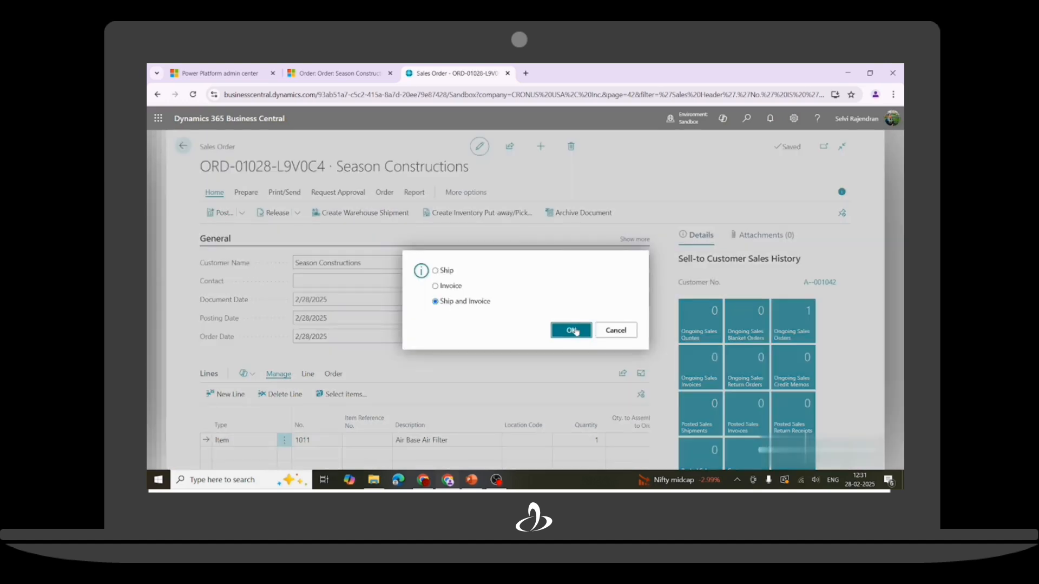
{"action": "key", "text": "Return"}
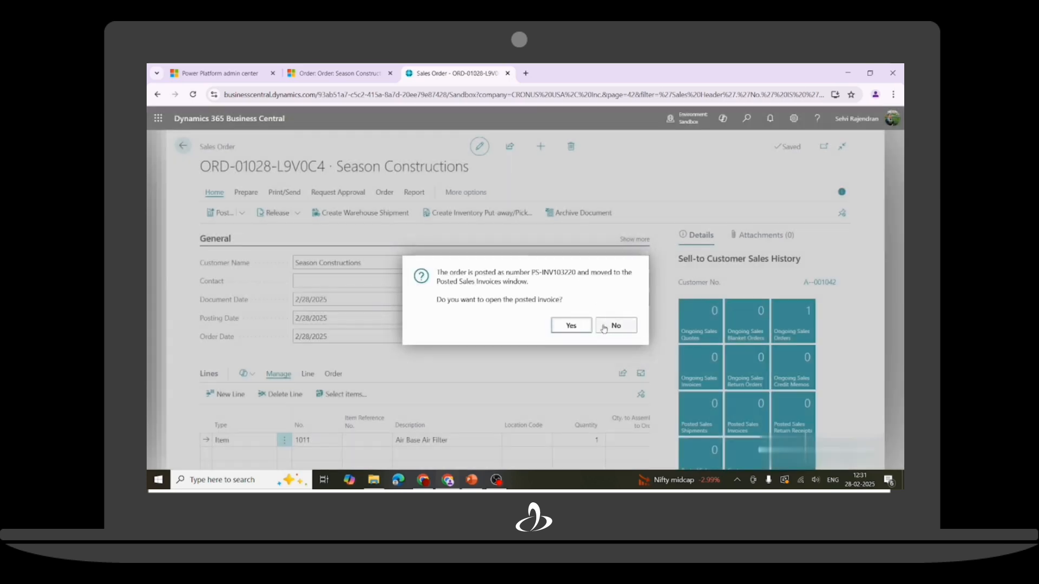
{"action": "left_click", "coordinate": [573, 326]}
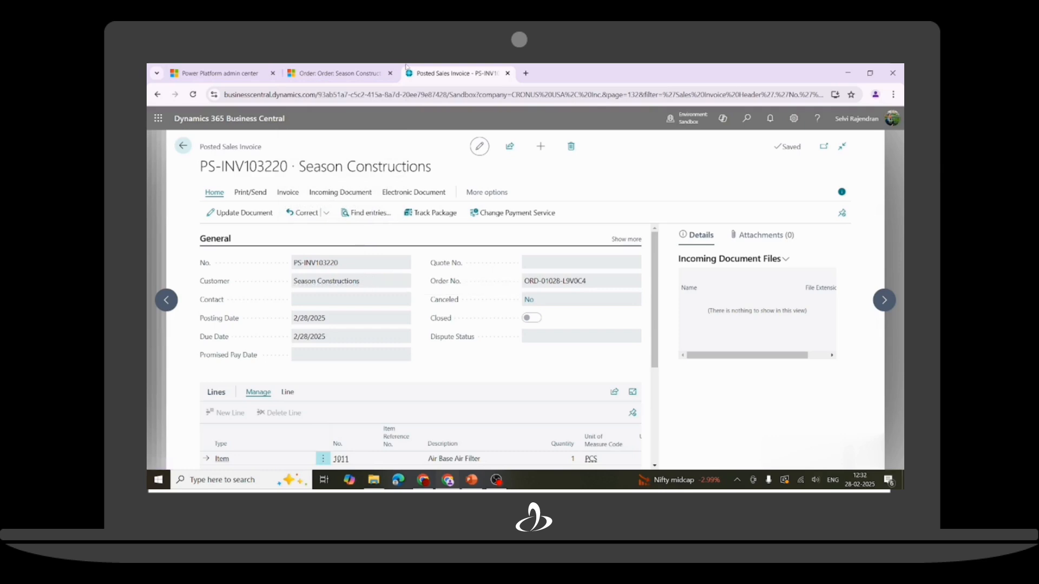
{"action": "left_click", "coordinate": [330, 75]}
Reload the Sales order and check invoice number PS-INV103220 and Total Payments $100.00.
{"action": "left_click", "coordinate": [193, 95]}
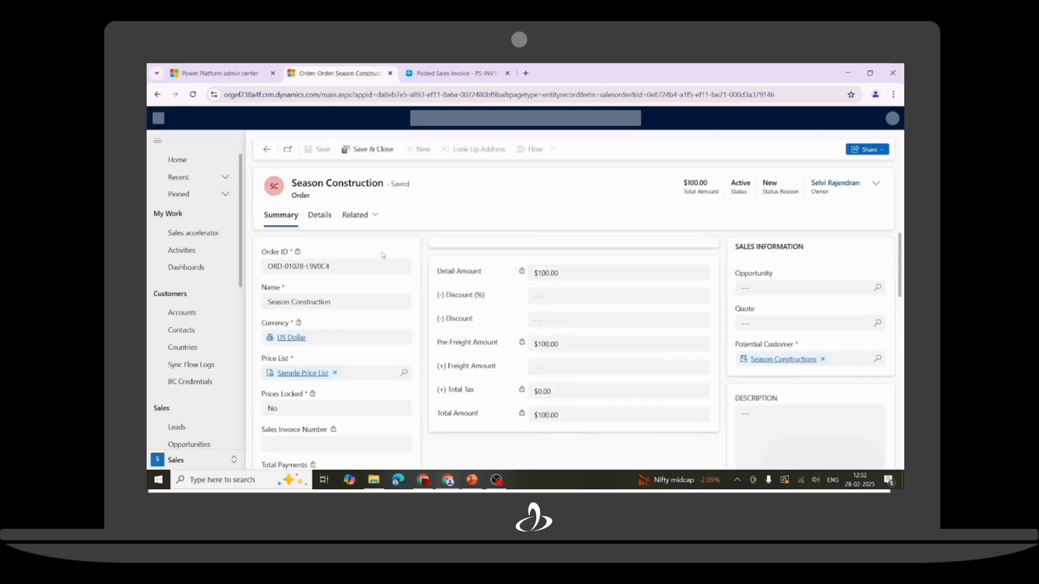
{"action": "scroll", "coordinate": [382, 255], "scroll_direction": "down", "scroll_amount": 3}
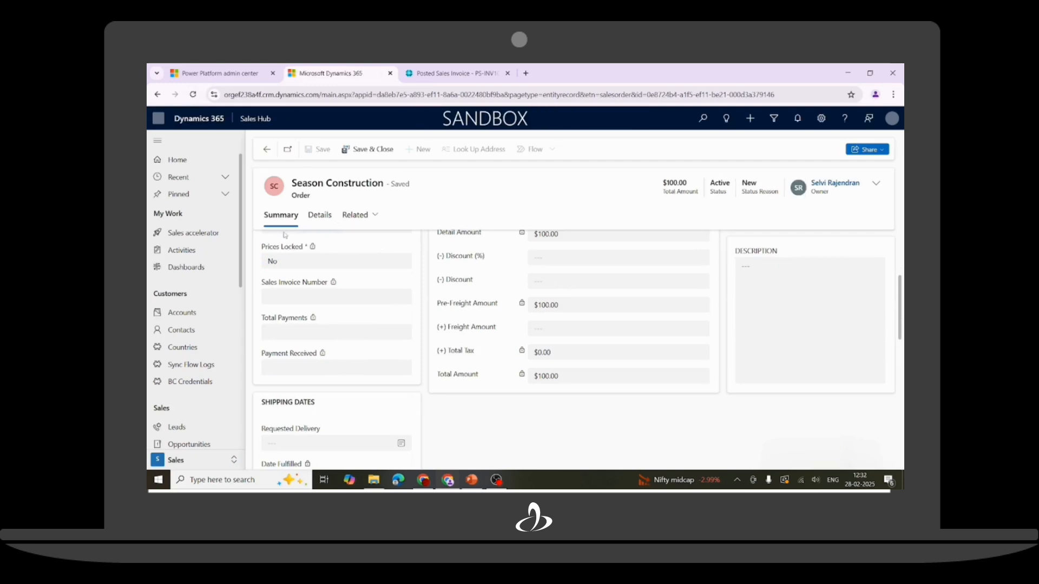
{"action": "key", "text": "F5"}
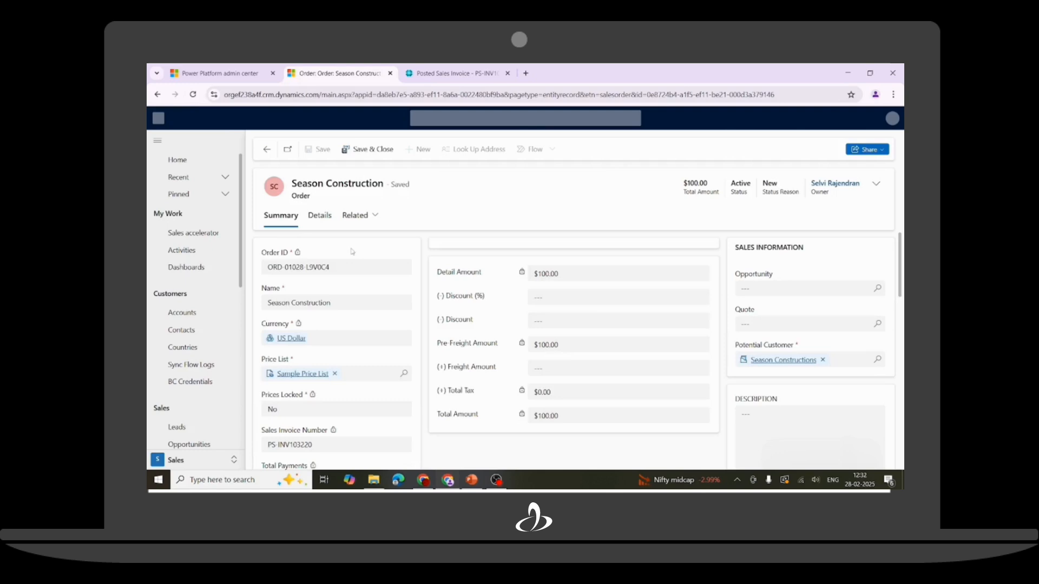
{"action": "scroll", "coordinate": [321, 300], "scroll_direction": "down", "scroll_amount": 3}
{"action": "left_click_drag", "start_coordinate": [322, 299], "coordinate": [254, 298]}
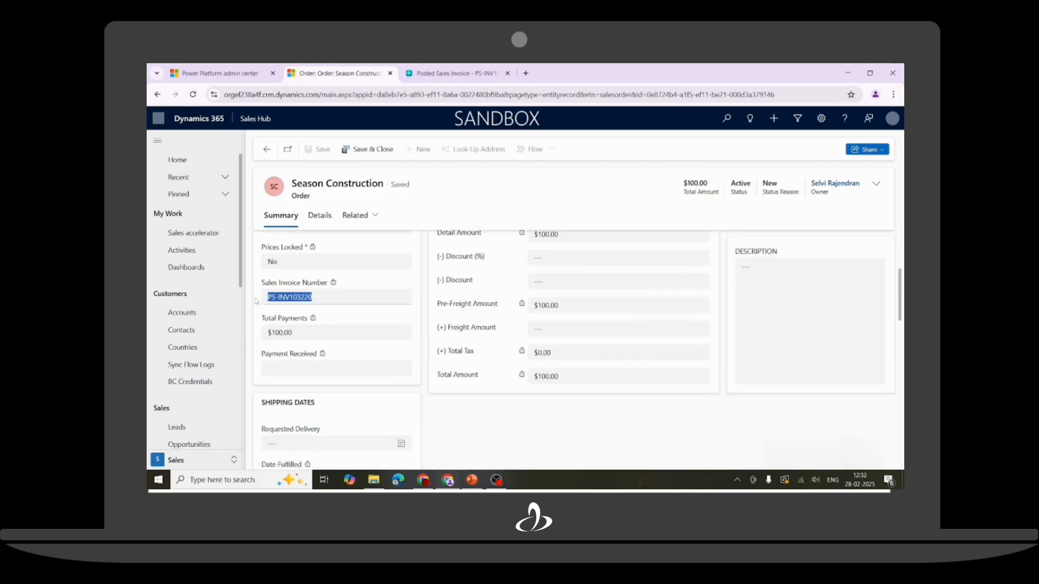
{"action": "left_click_drag", "start_coordinate": [303, 328], "coordinate": [261, 321]}
{"action": "left_click", "coordinate": [261, 322]}
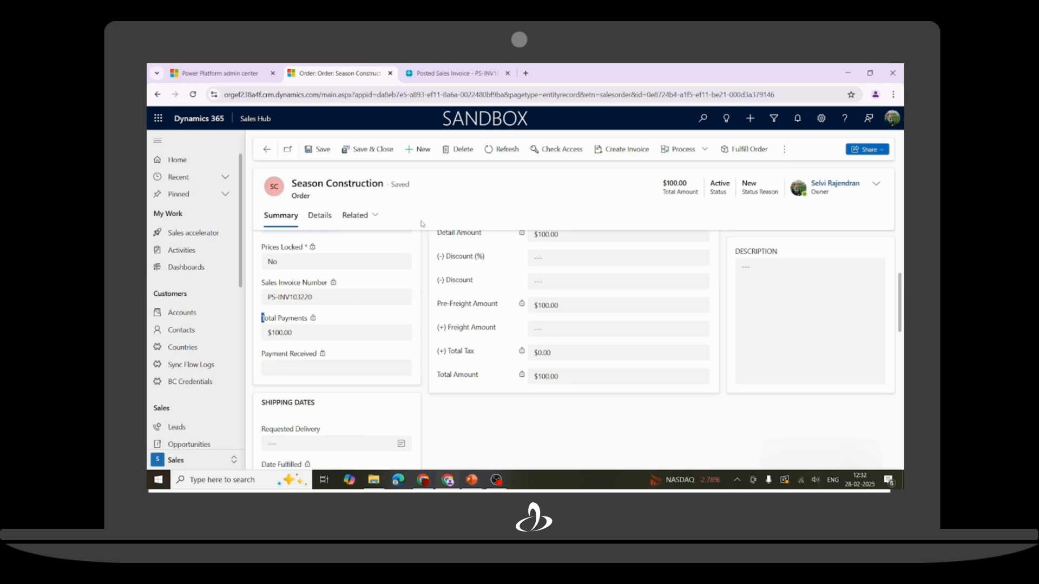
{"action": "left_click", "coordinate": [449, 74]}
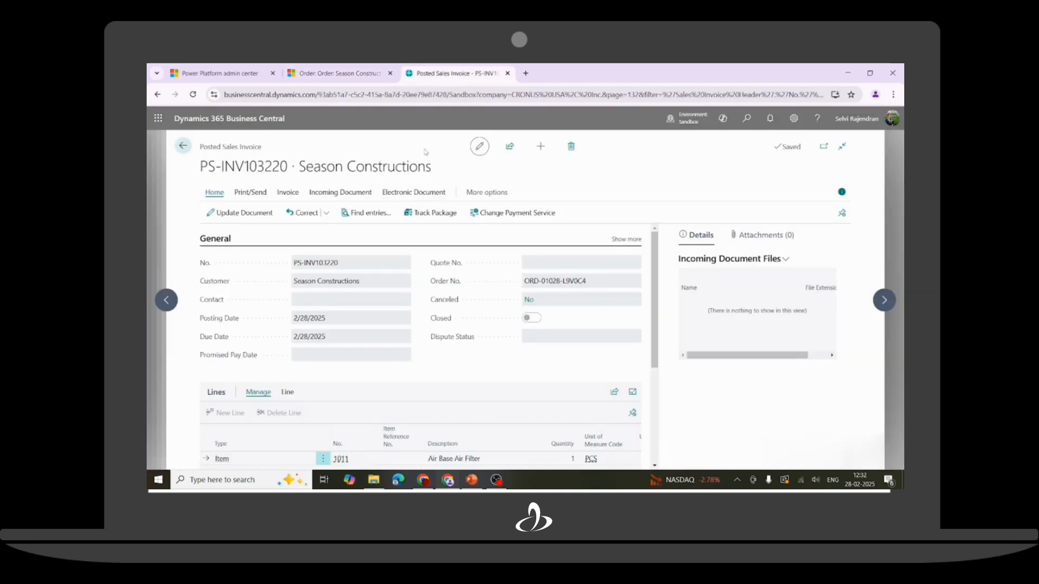
Open the Cash Receipt Journal and review the PS-INV103220 payment line's columns.
{"action": "left_click", "coordinate": [747, 118]}
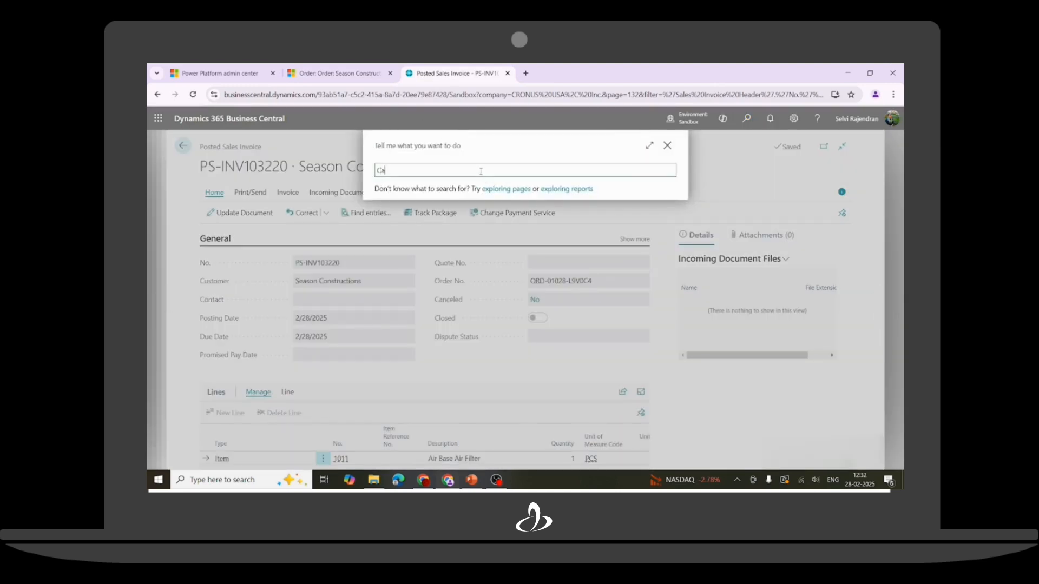
{"action": "type", "text": "h"}
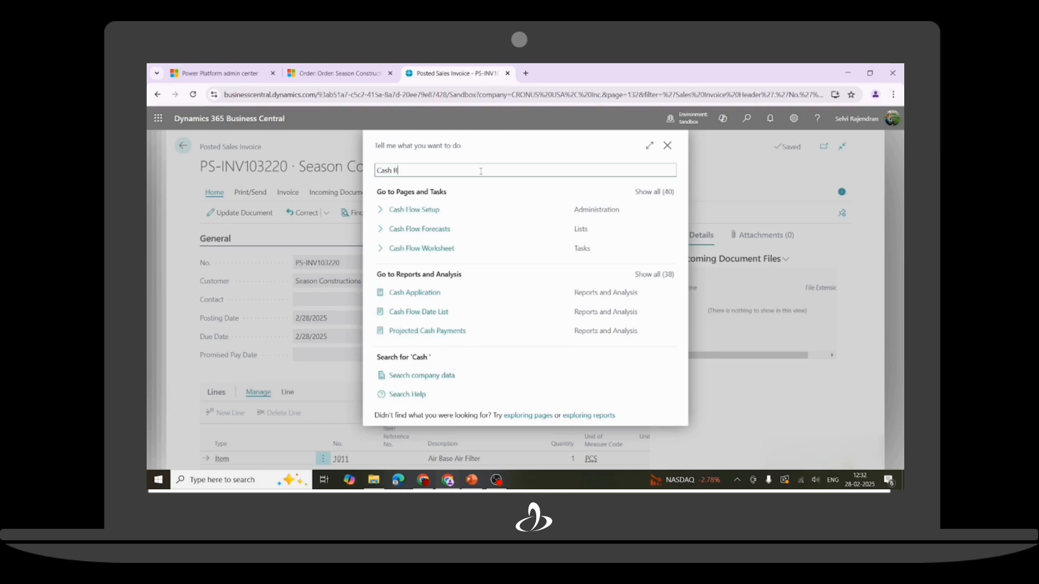
{"action": "type", "text": " Rece"}
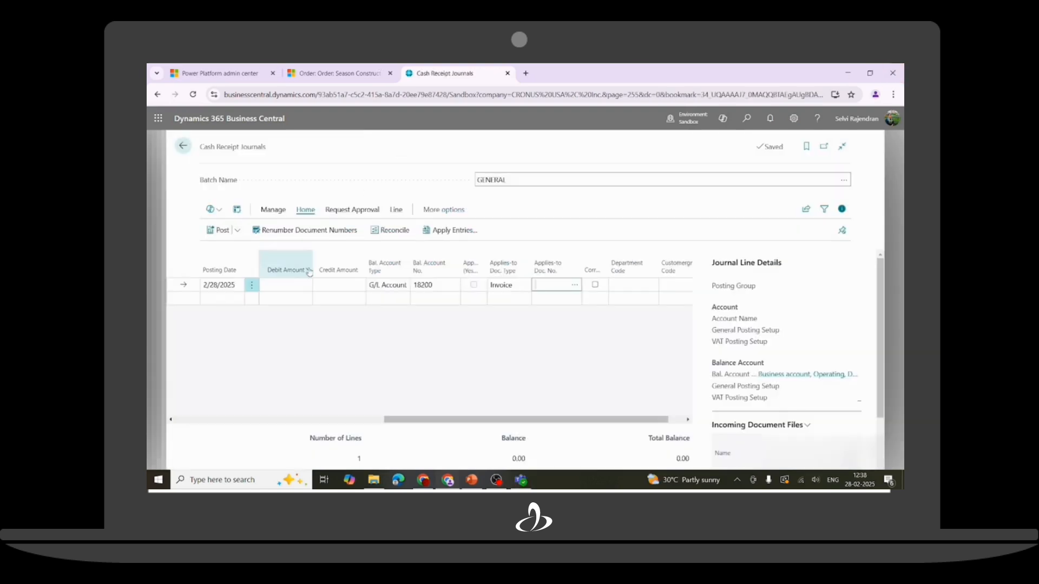
{"action": "left_click_drag", "start_coordinate": [402, 424], "coordinate": [193, 423]}
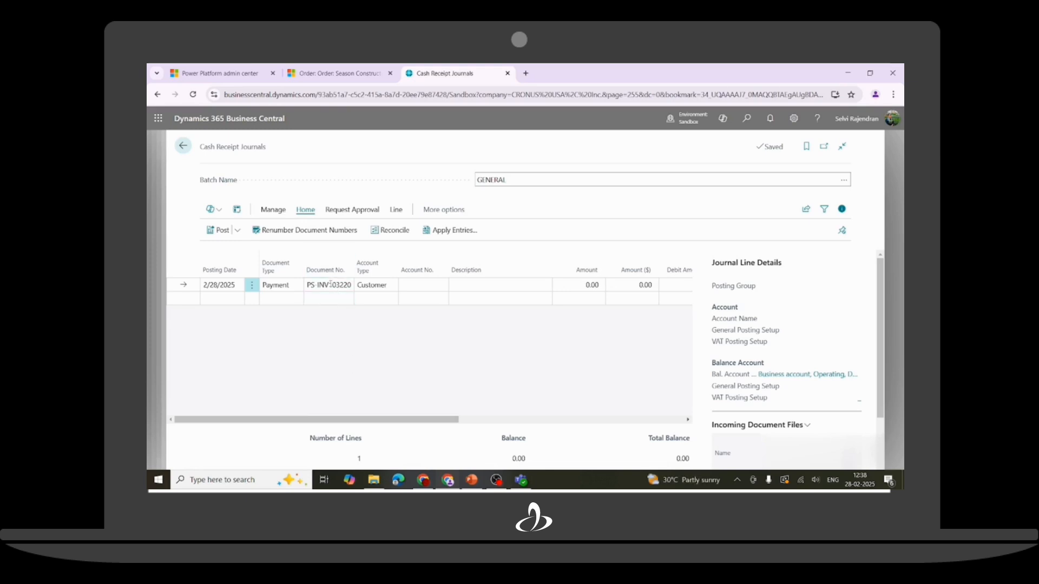
{"action": "left_click_drag", "start_coordinate": [354, 424], "coordinate": [577, 422]}
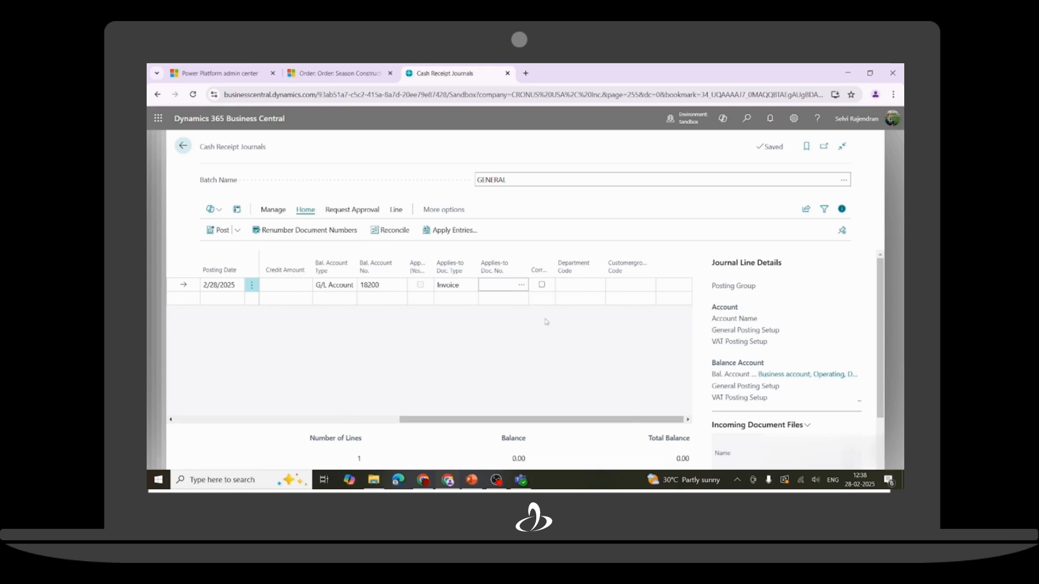
Apply the journal's payment line to invoice PS-INV103220.
{"action": "left_click", "coordinate": [521, 285]}
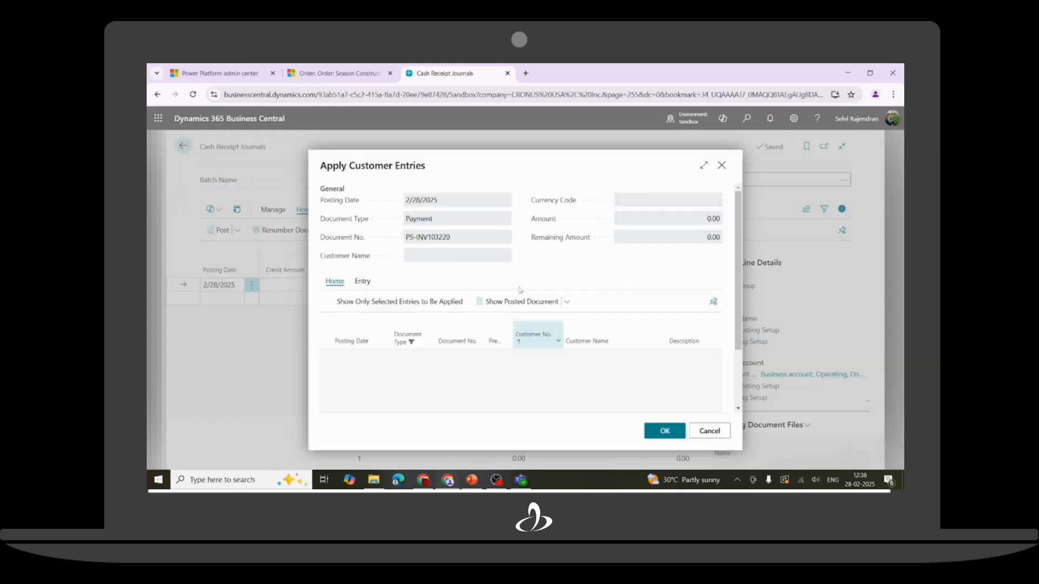
{"action": "scroll", "coordinate": [428, 380], "scroll_direction": "down", "scroll_amount": 5}
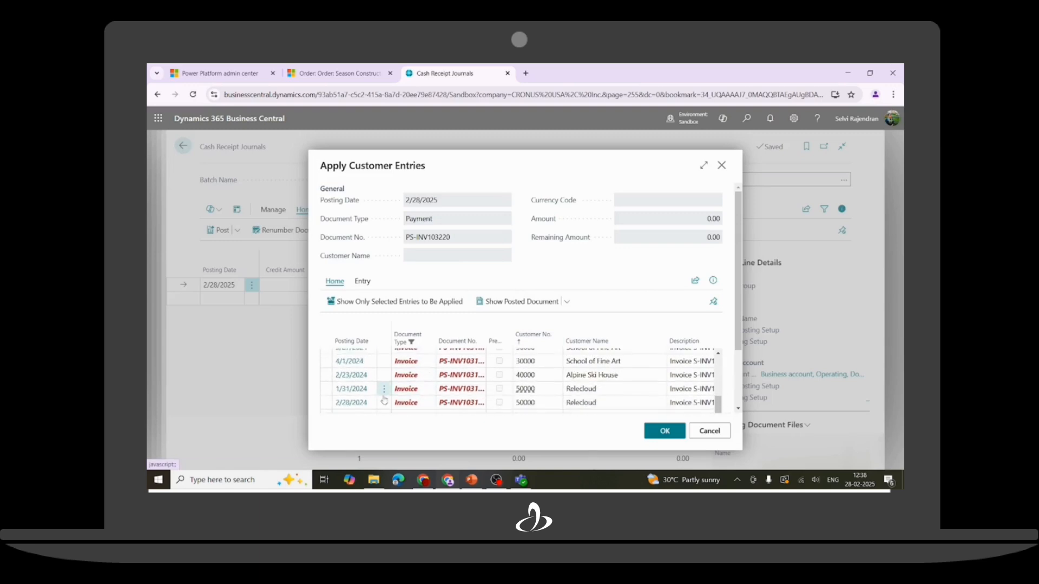
{"action": "scroll", "coordinate": [381, 387], "scroll_direction": "down", "scroll_amount": 5}
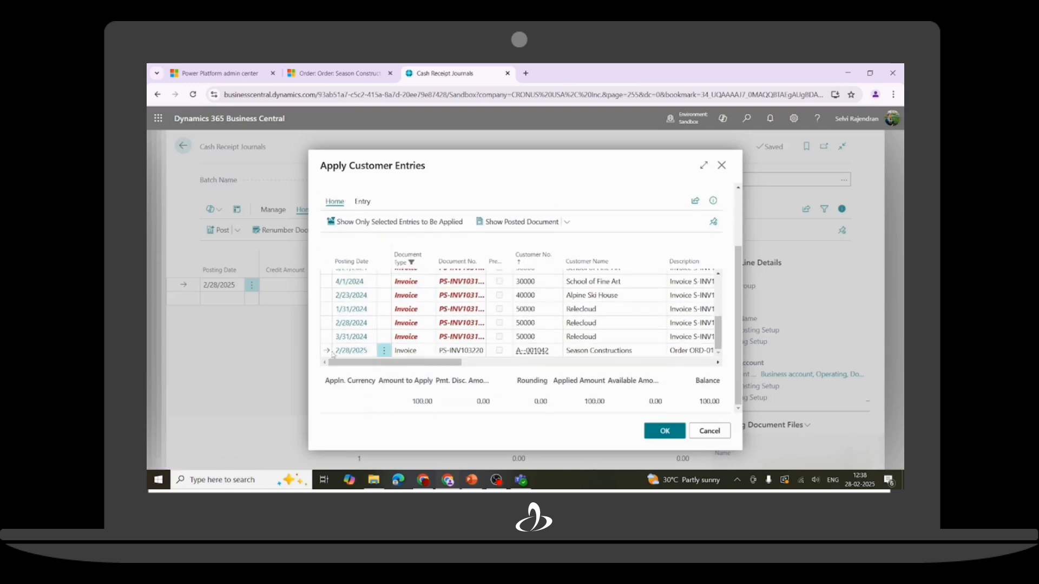
{"action": "left_click", "coordinate": [673, 437]}
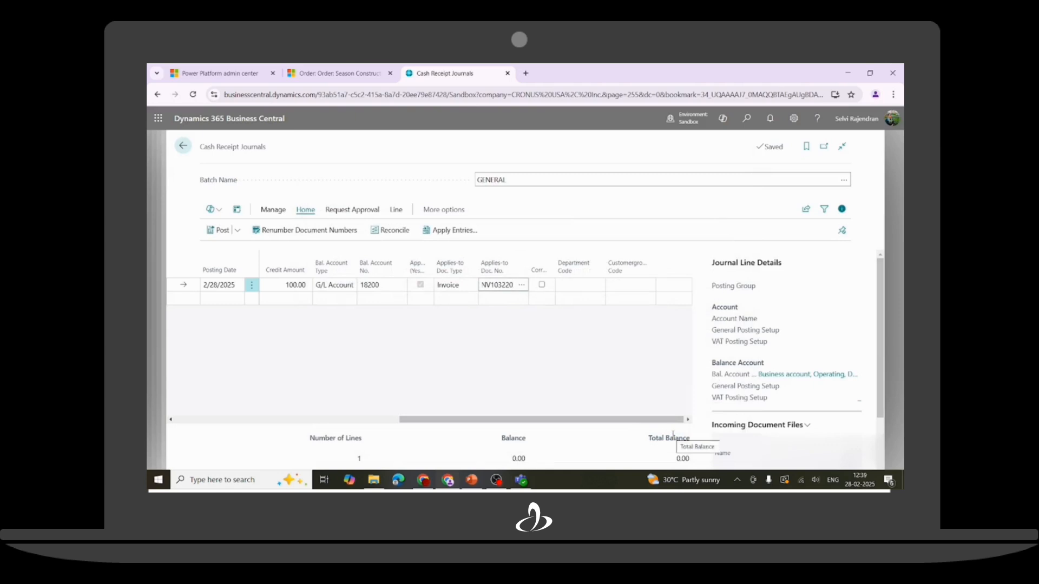
Post the 100.00 payment line, emptying the GENERAL journal.
{"action": "left_click", "coordinate": [237, 230]}
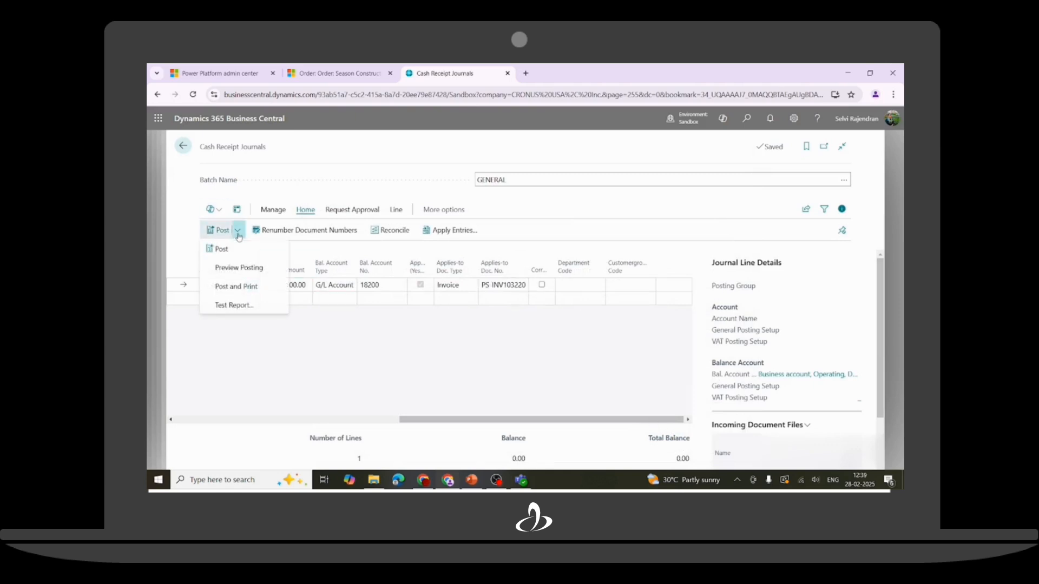
{"action": "left_click", "coordinate": [221, 249]}
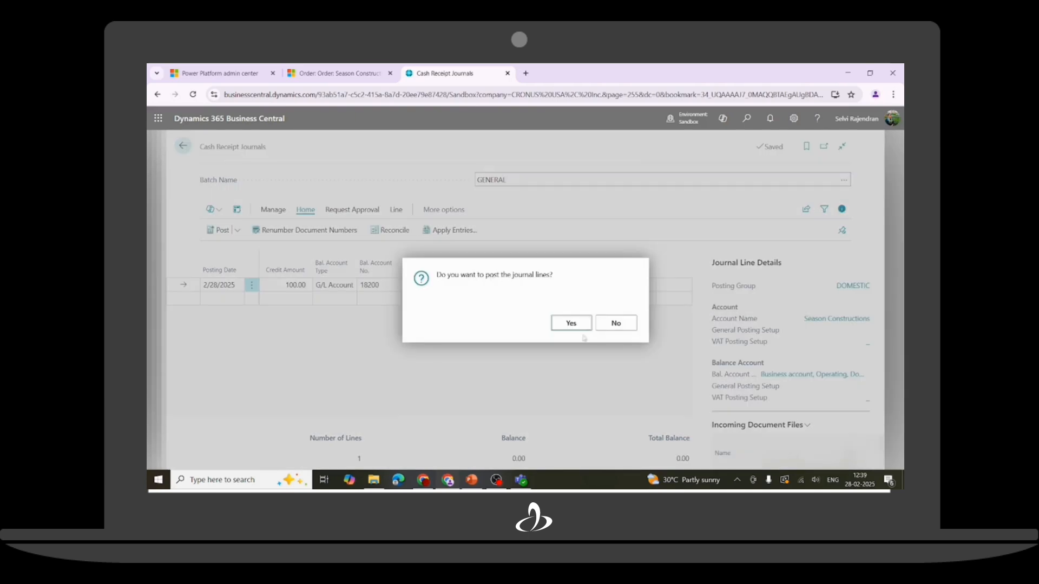
{"action": "left_click", "coordinate": [572, 325]}
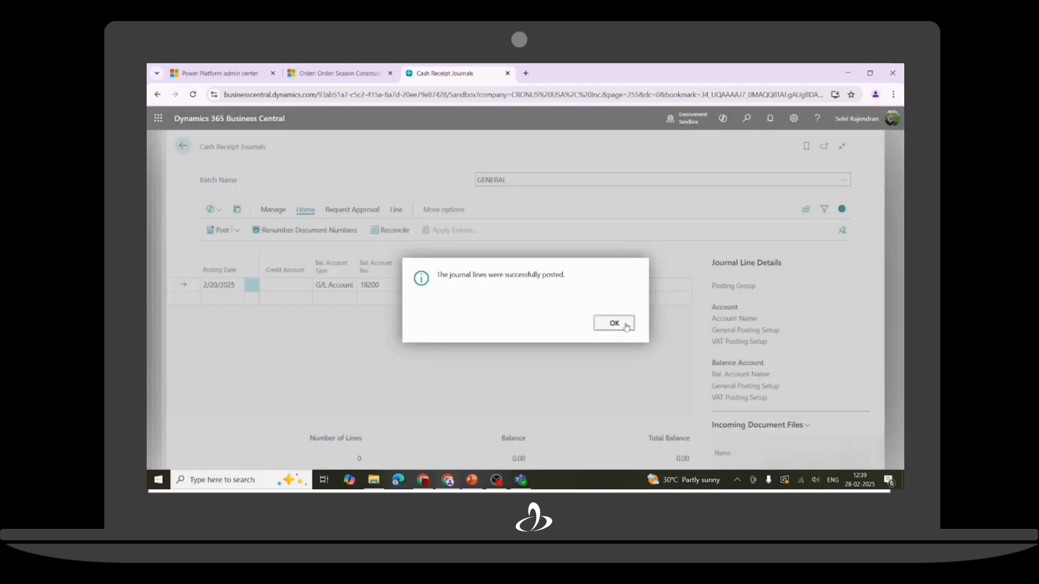
{"action": "left_click", "coordinate": [614, 323]}
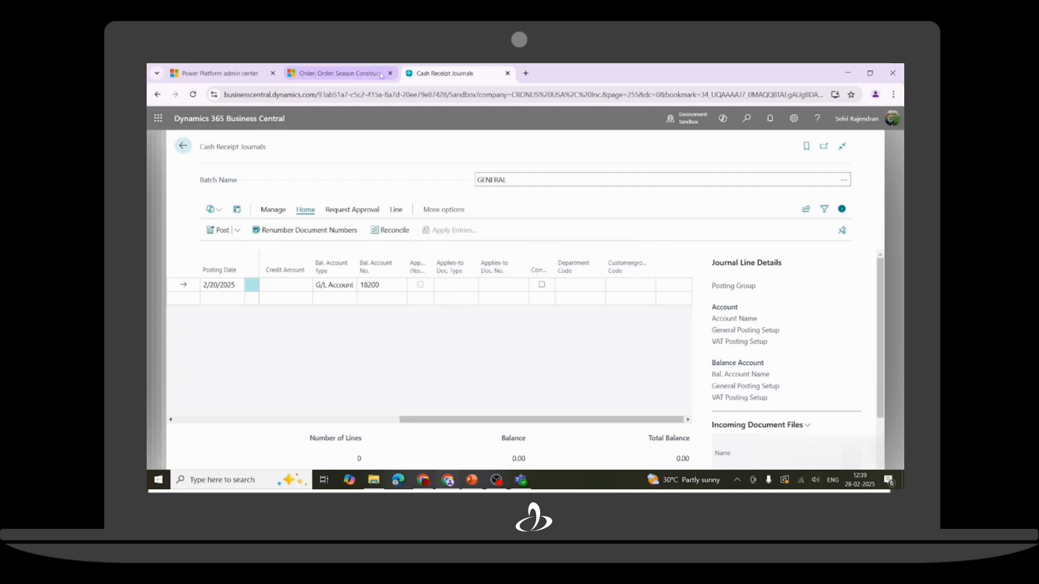
{"action": "left_click", "coordinate": [353, 74]}
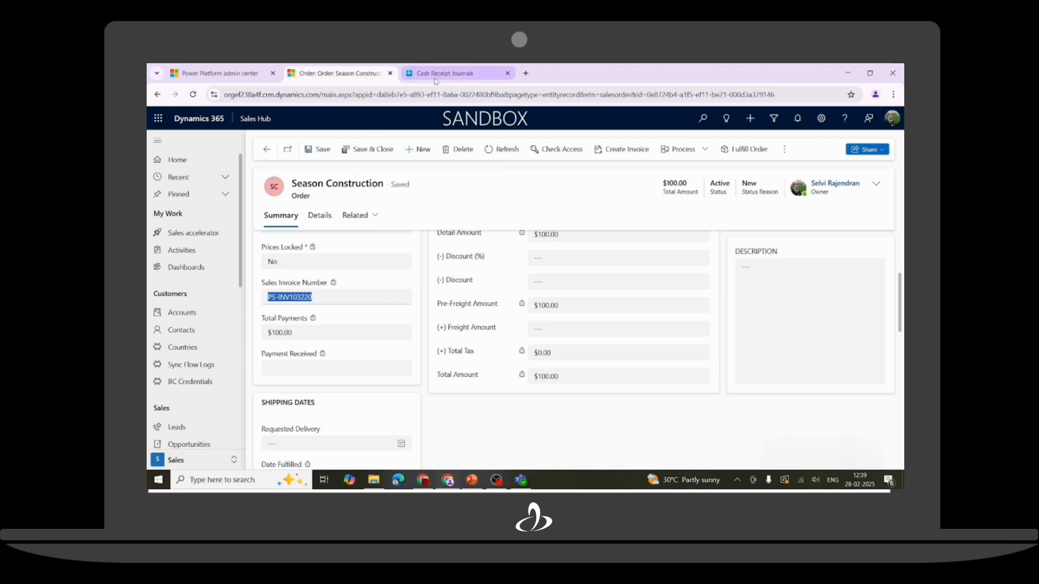
Reload the Season Construction order and confirm Payment Received shows $100.00.
{"action": "left_click", "coordinate": [194, 96]}
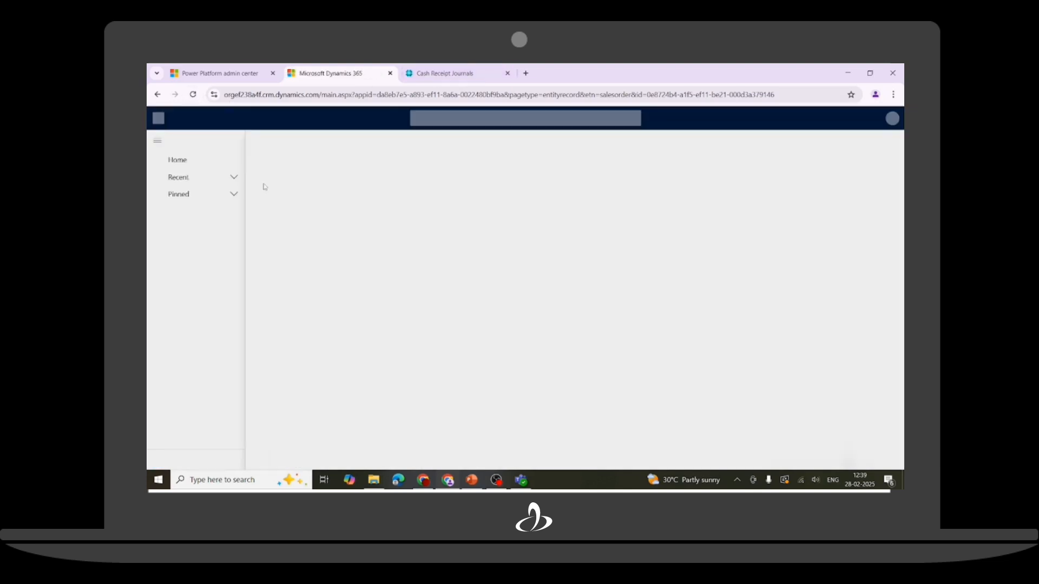
{"action": "scroll", "coordinate": [324, 292], "scroll_direction": "down", "scroll_amount": 3}
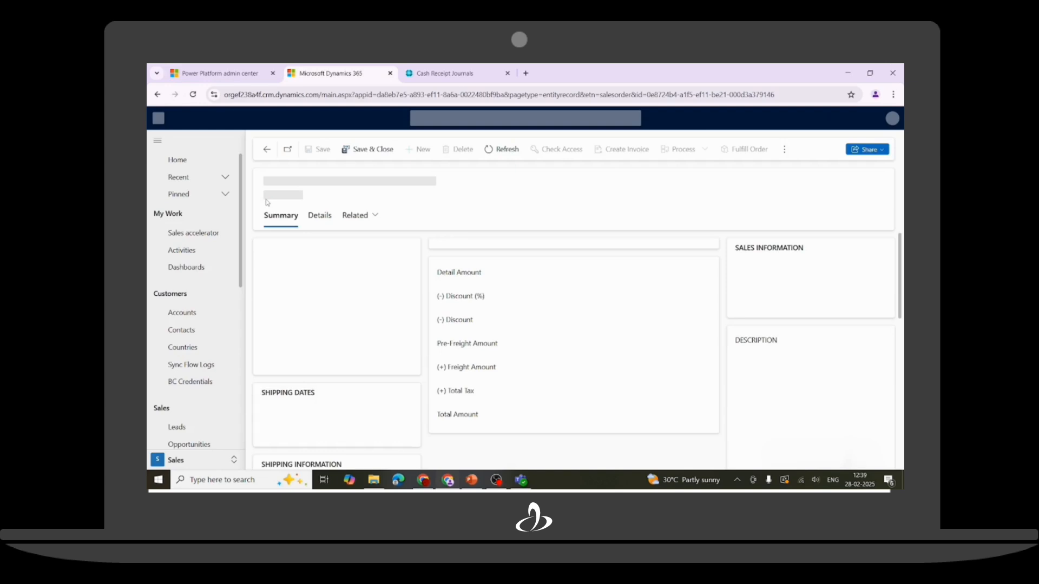
{"action": "scroll", "coordinate": [347, 270], "scroll_direction": "down", "scroll_amount": 3}
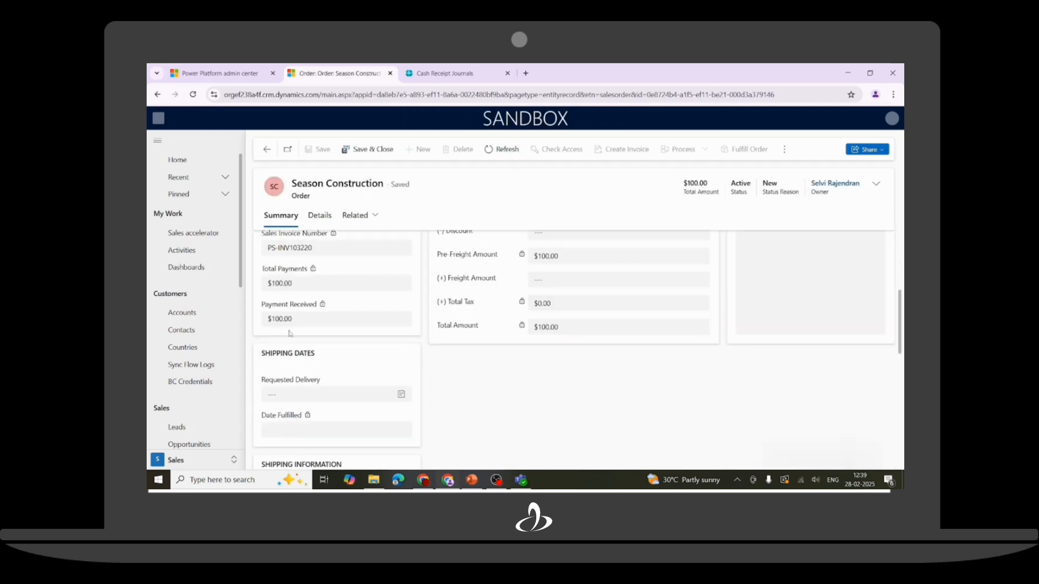
{"action": "left_click_drag", "start_coordinate": [294, 318], "coordinate": [267, 319]}
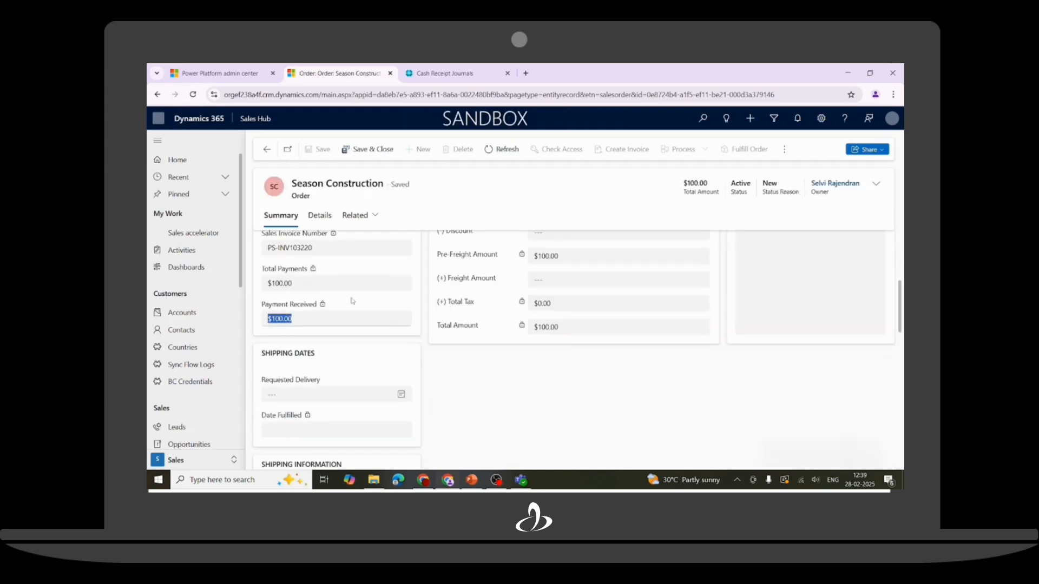